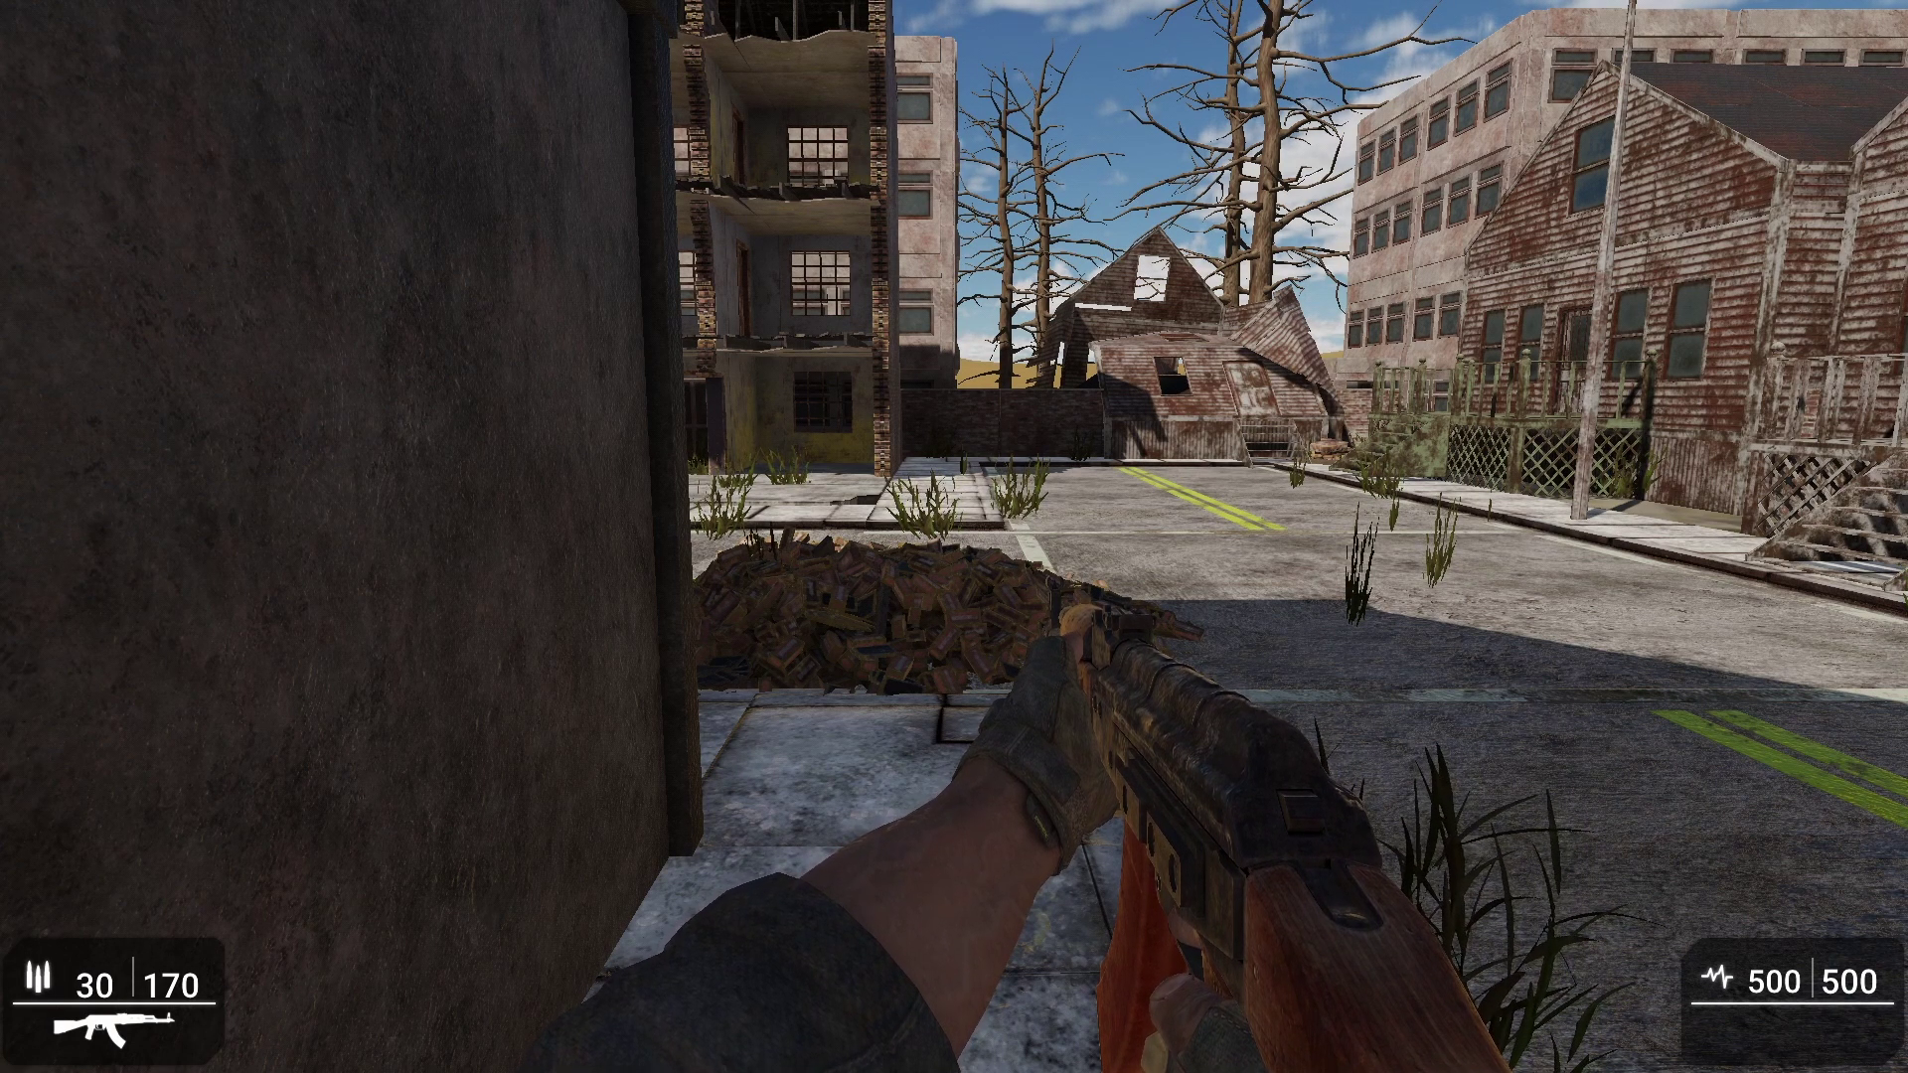
Step: Walk along the concrete wall in the test level up to the brick rubble pile at its corner
{"action": "key", "text": "w"}
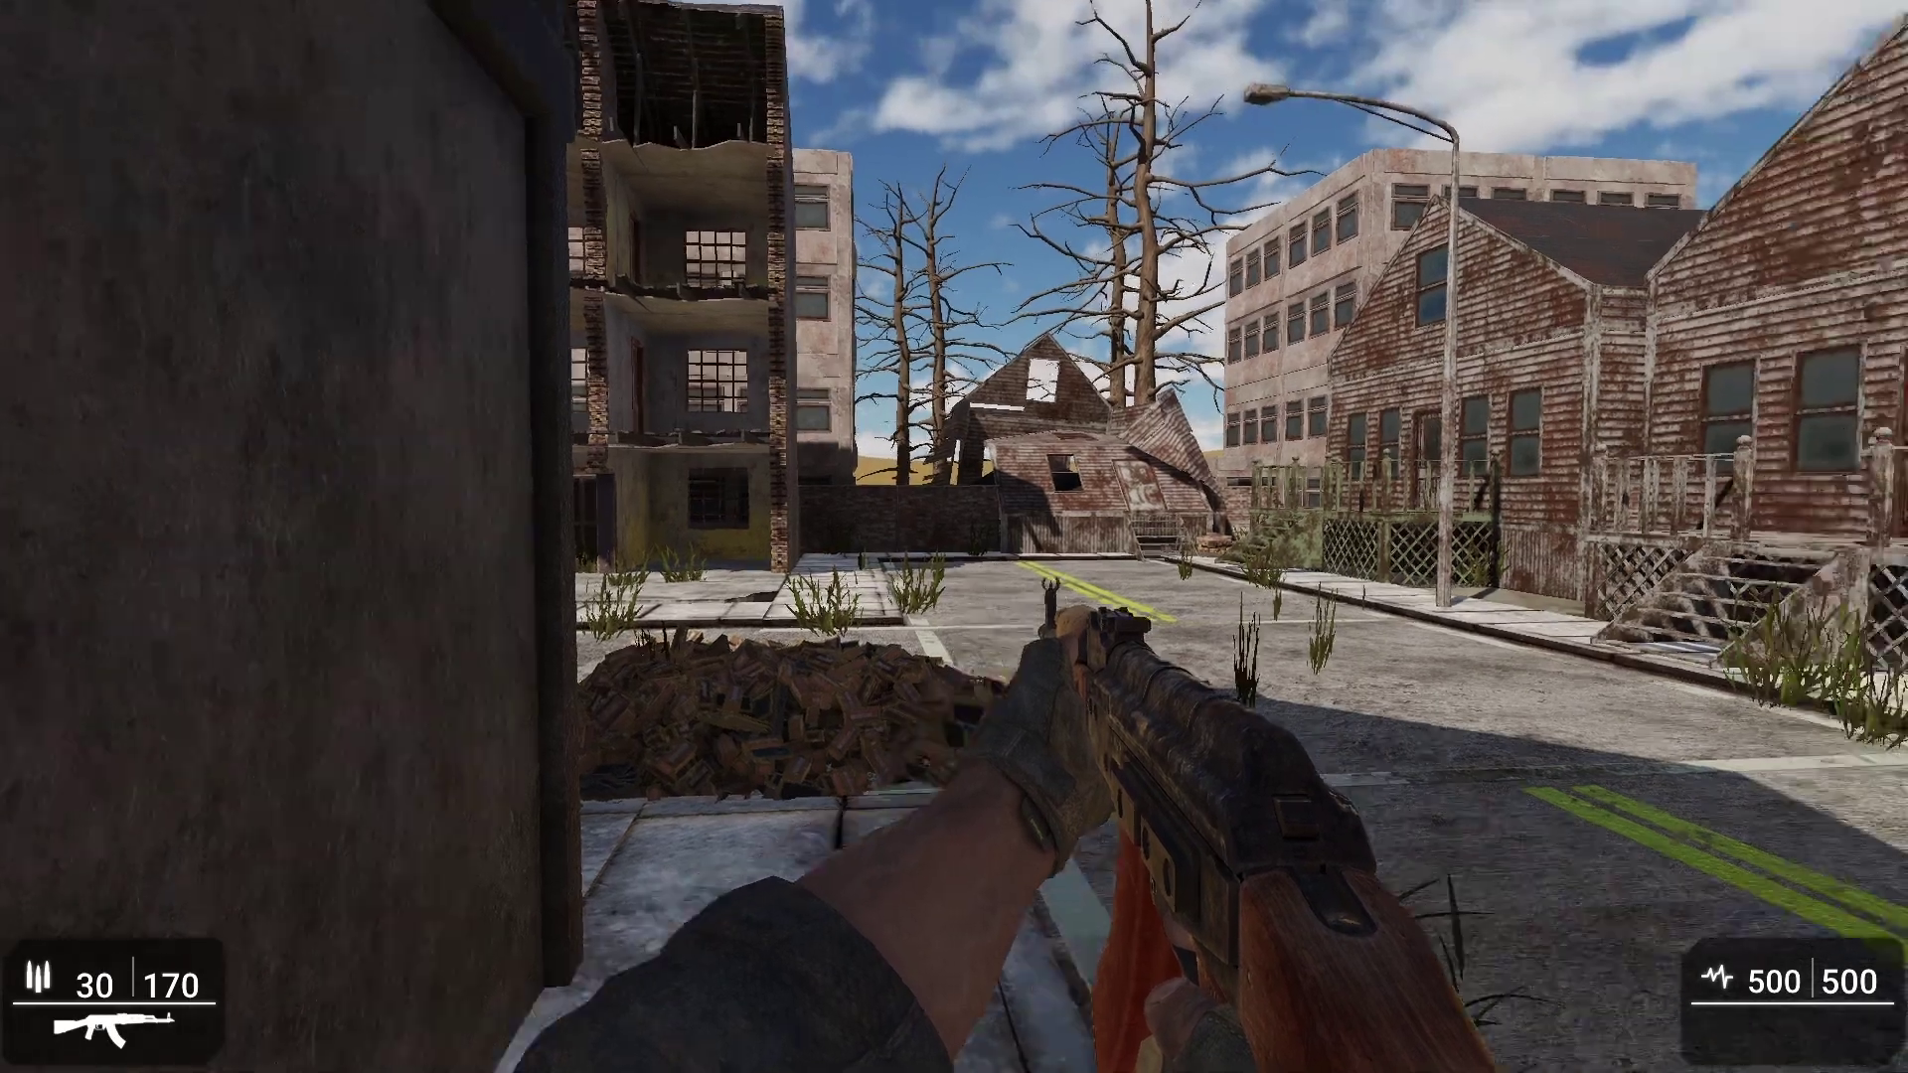
{"action": "key", "text": "w"}
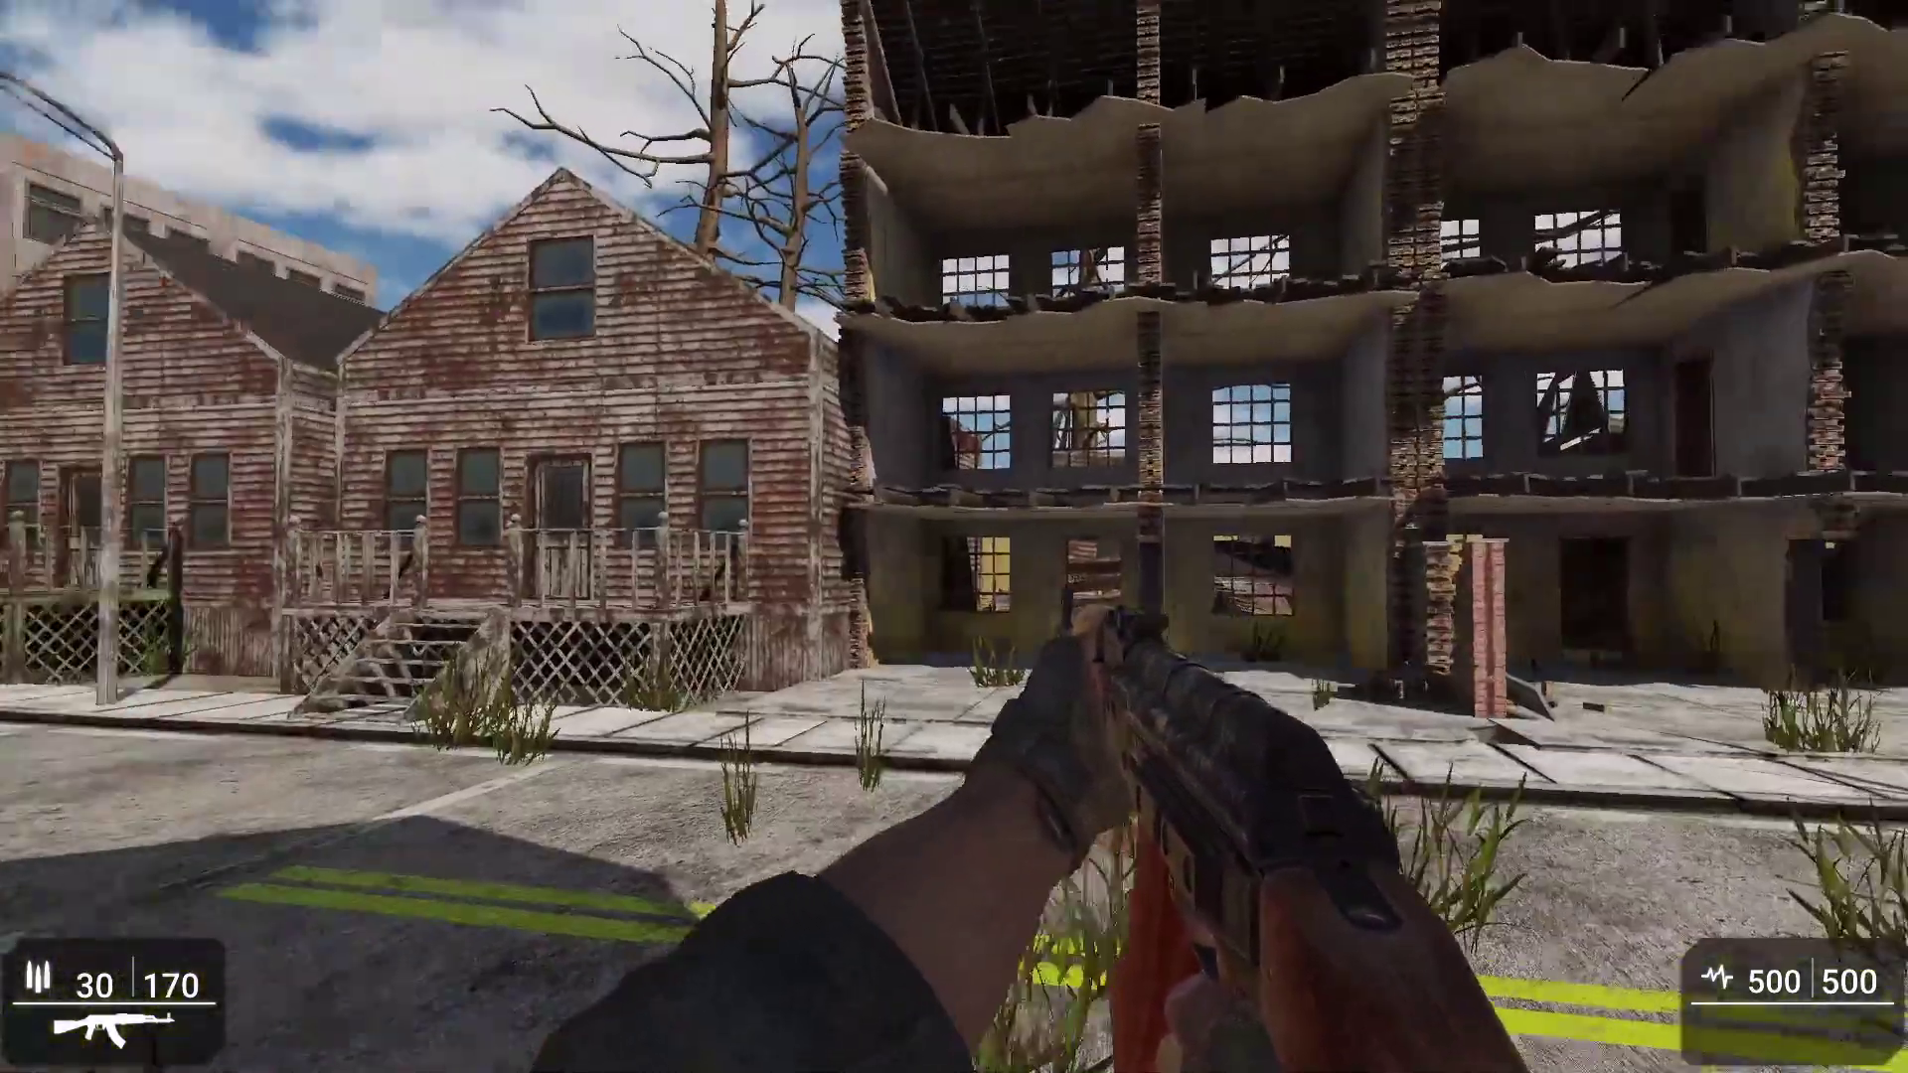
{"action": "key", "text": "s"}
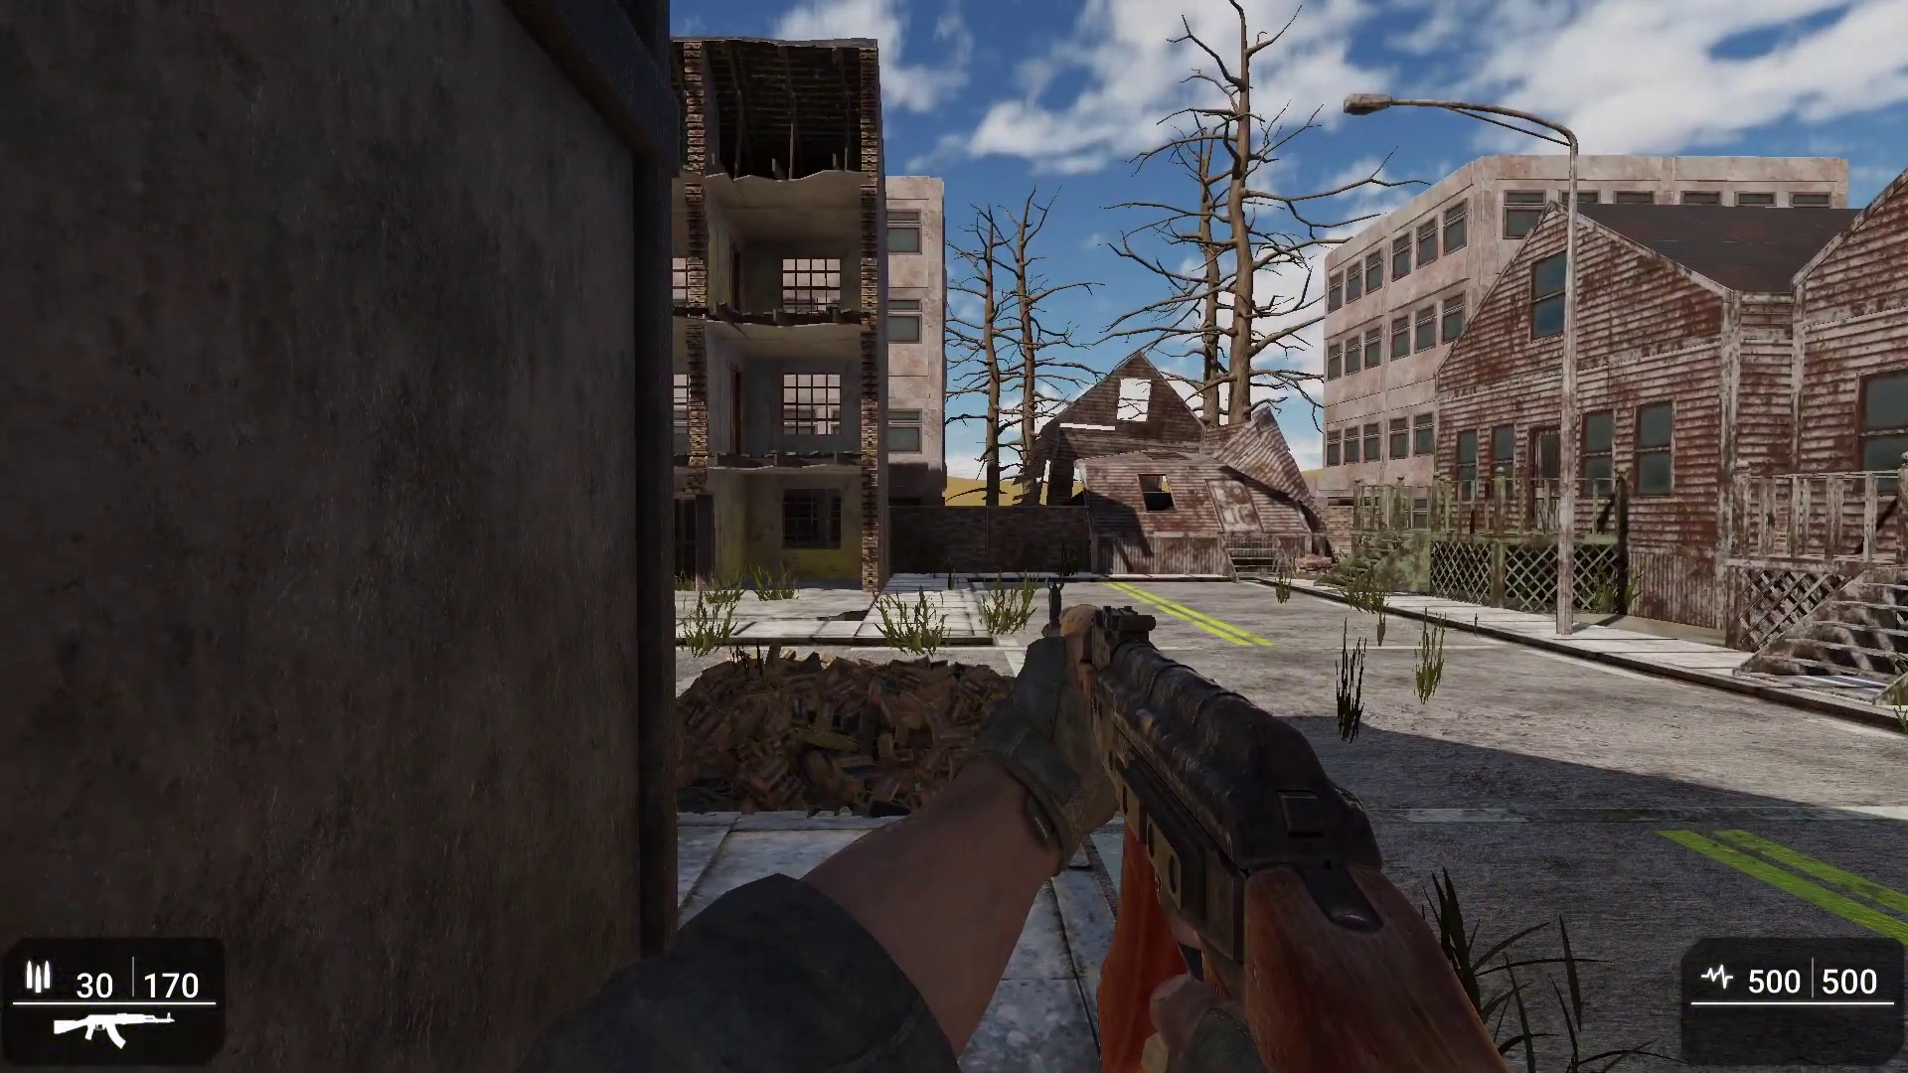
{"action": "key", "text": "s"}
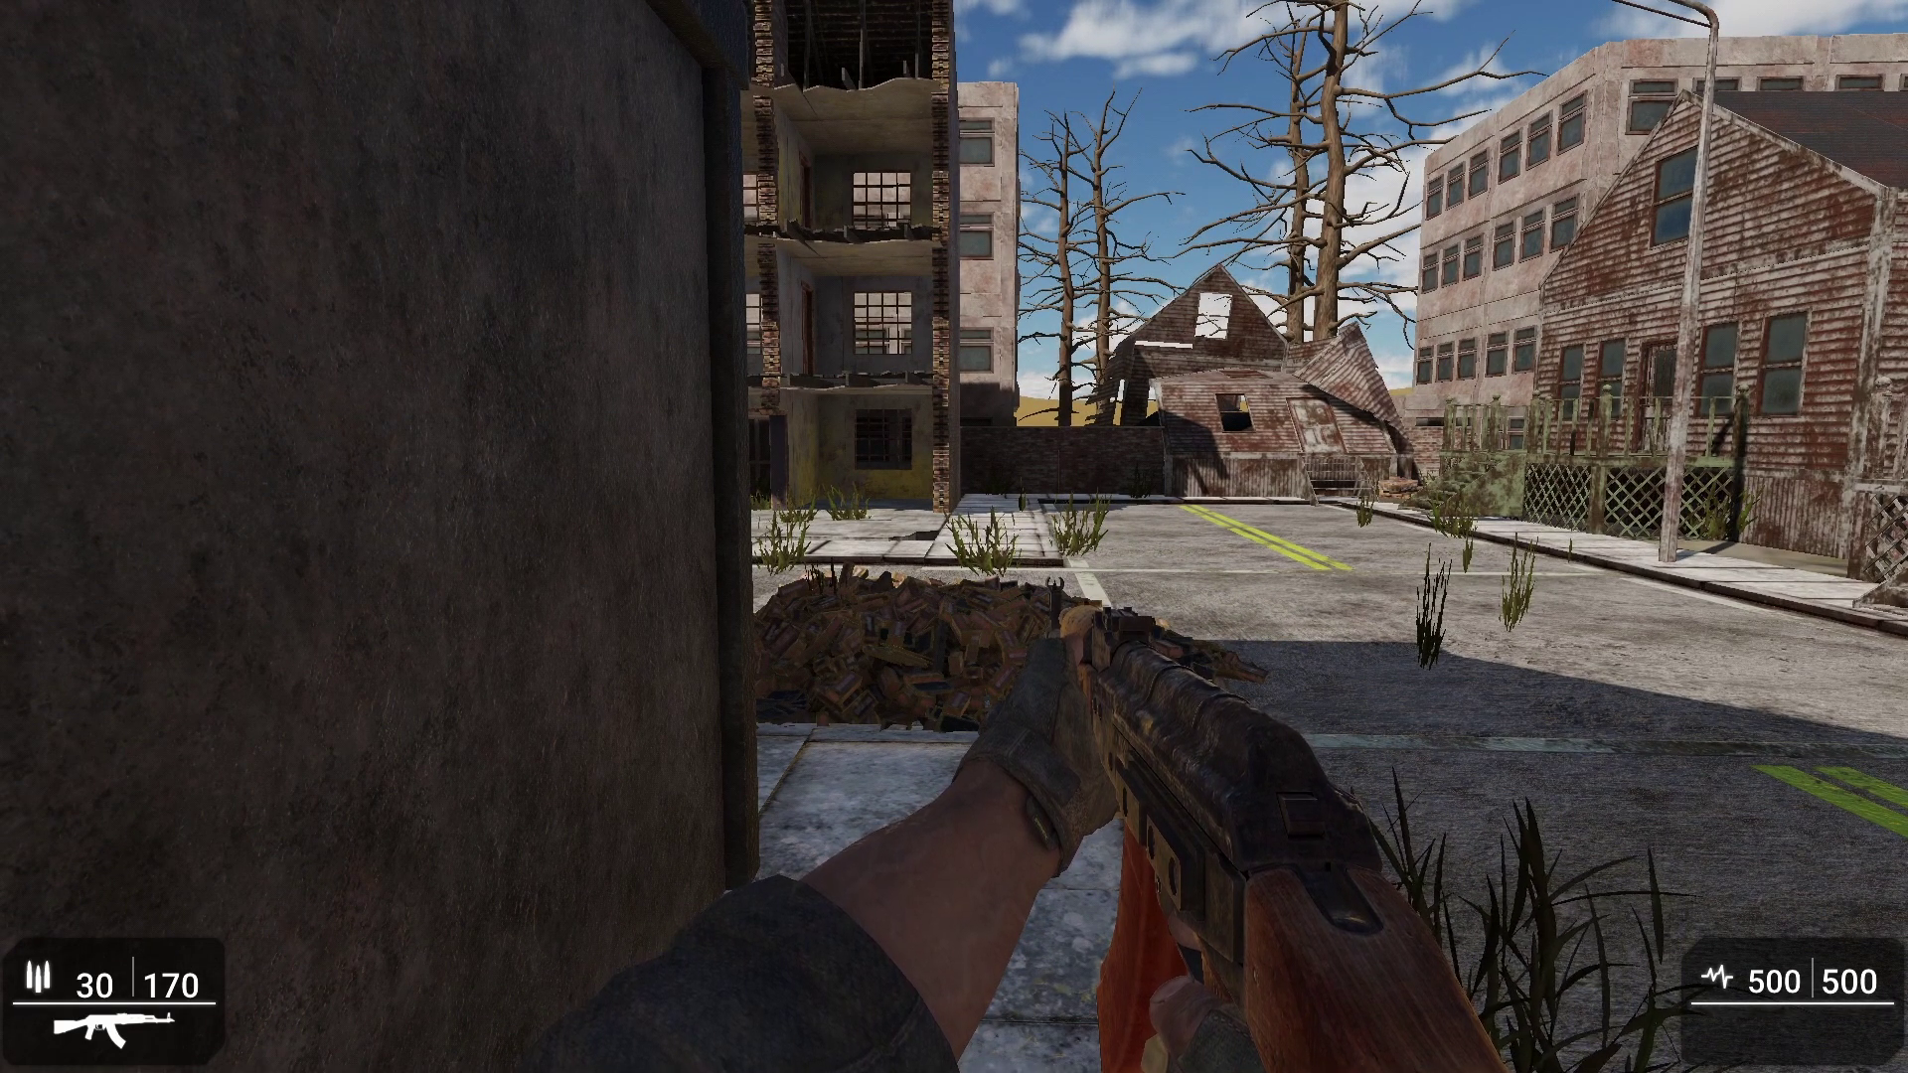
{"action": "key", "text": "w"}
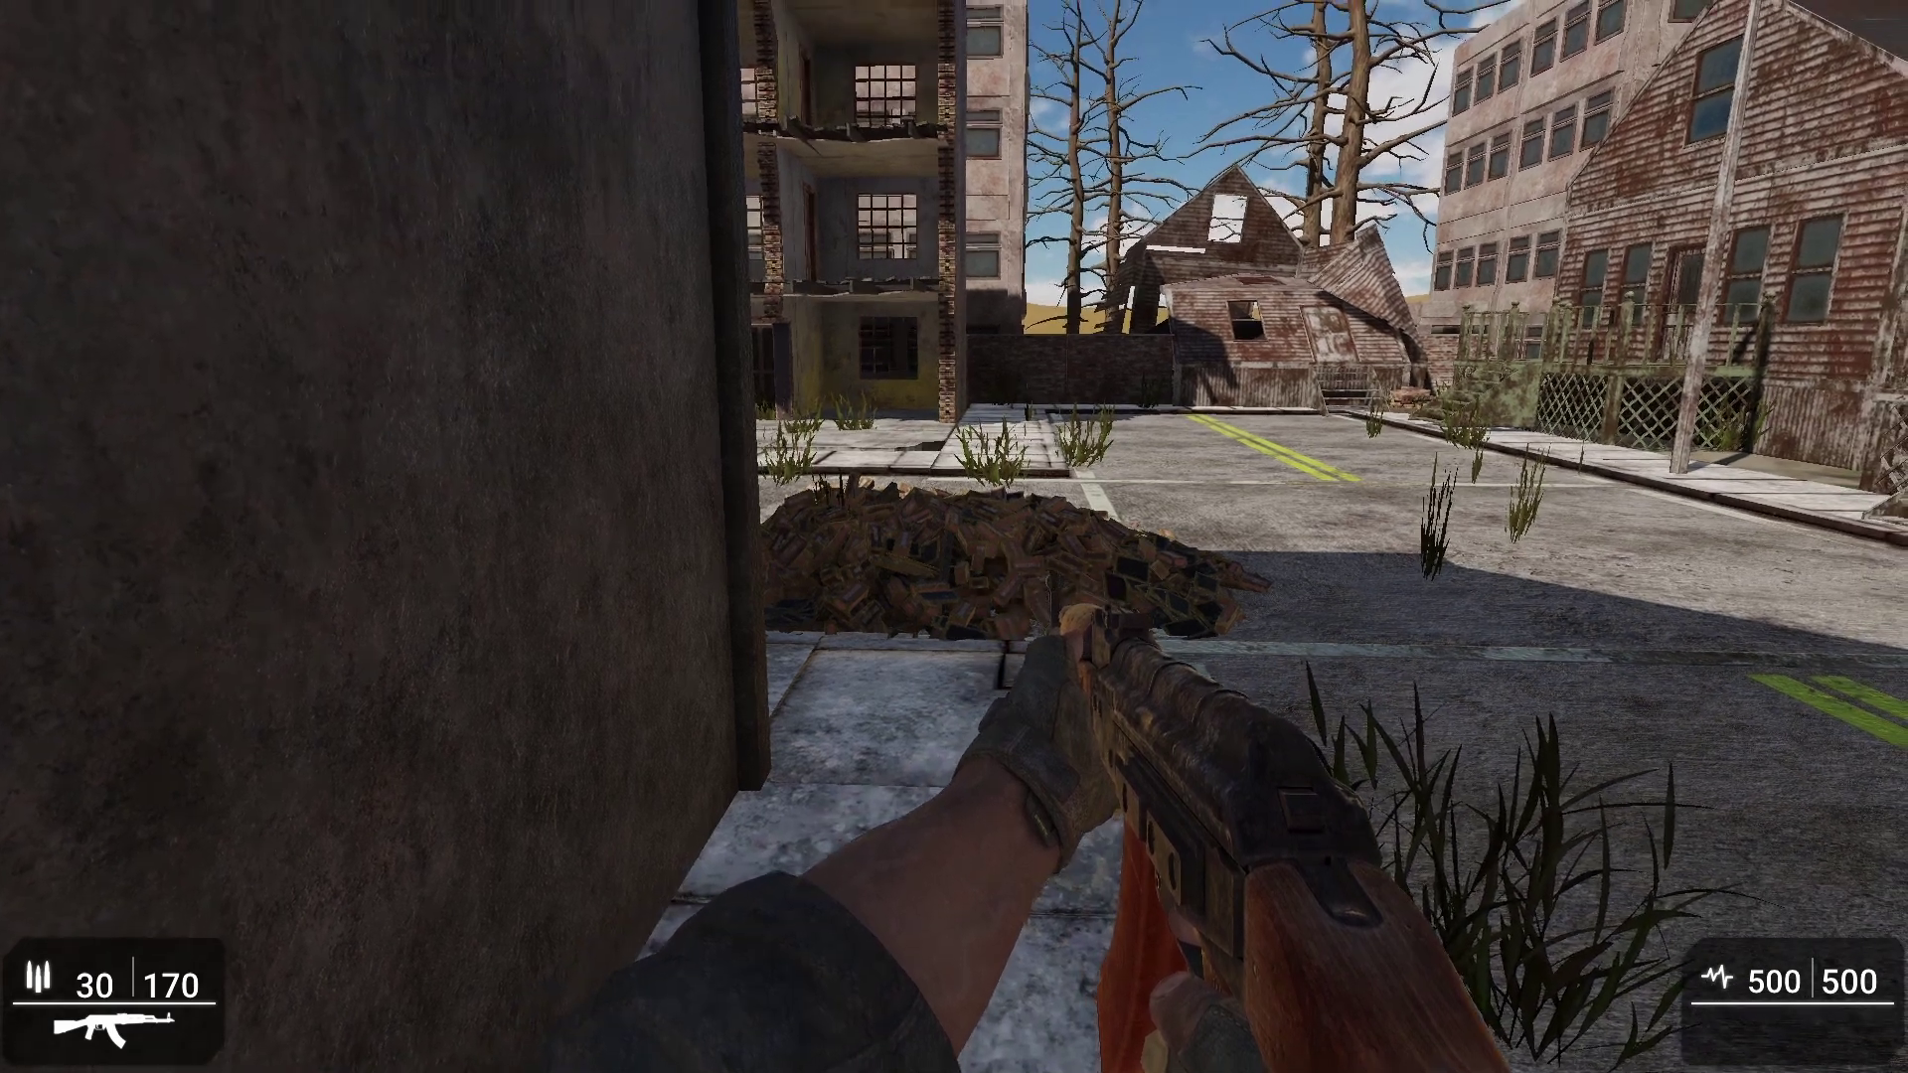
{"action": "key", "text": "w"}
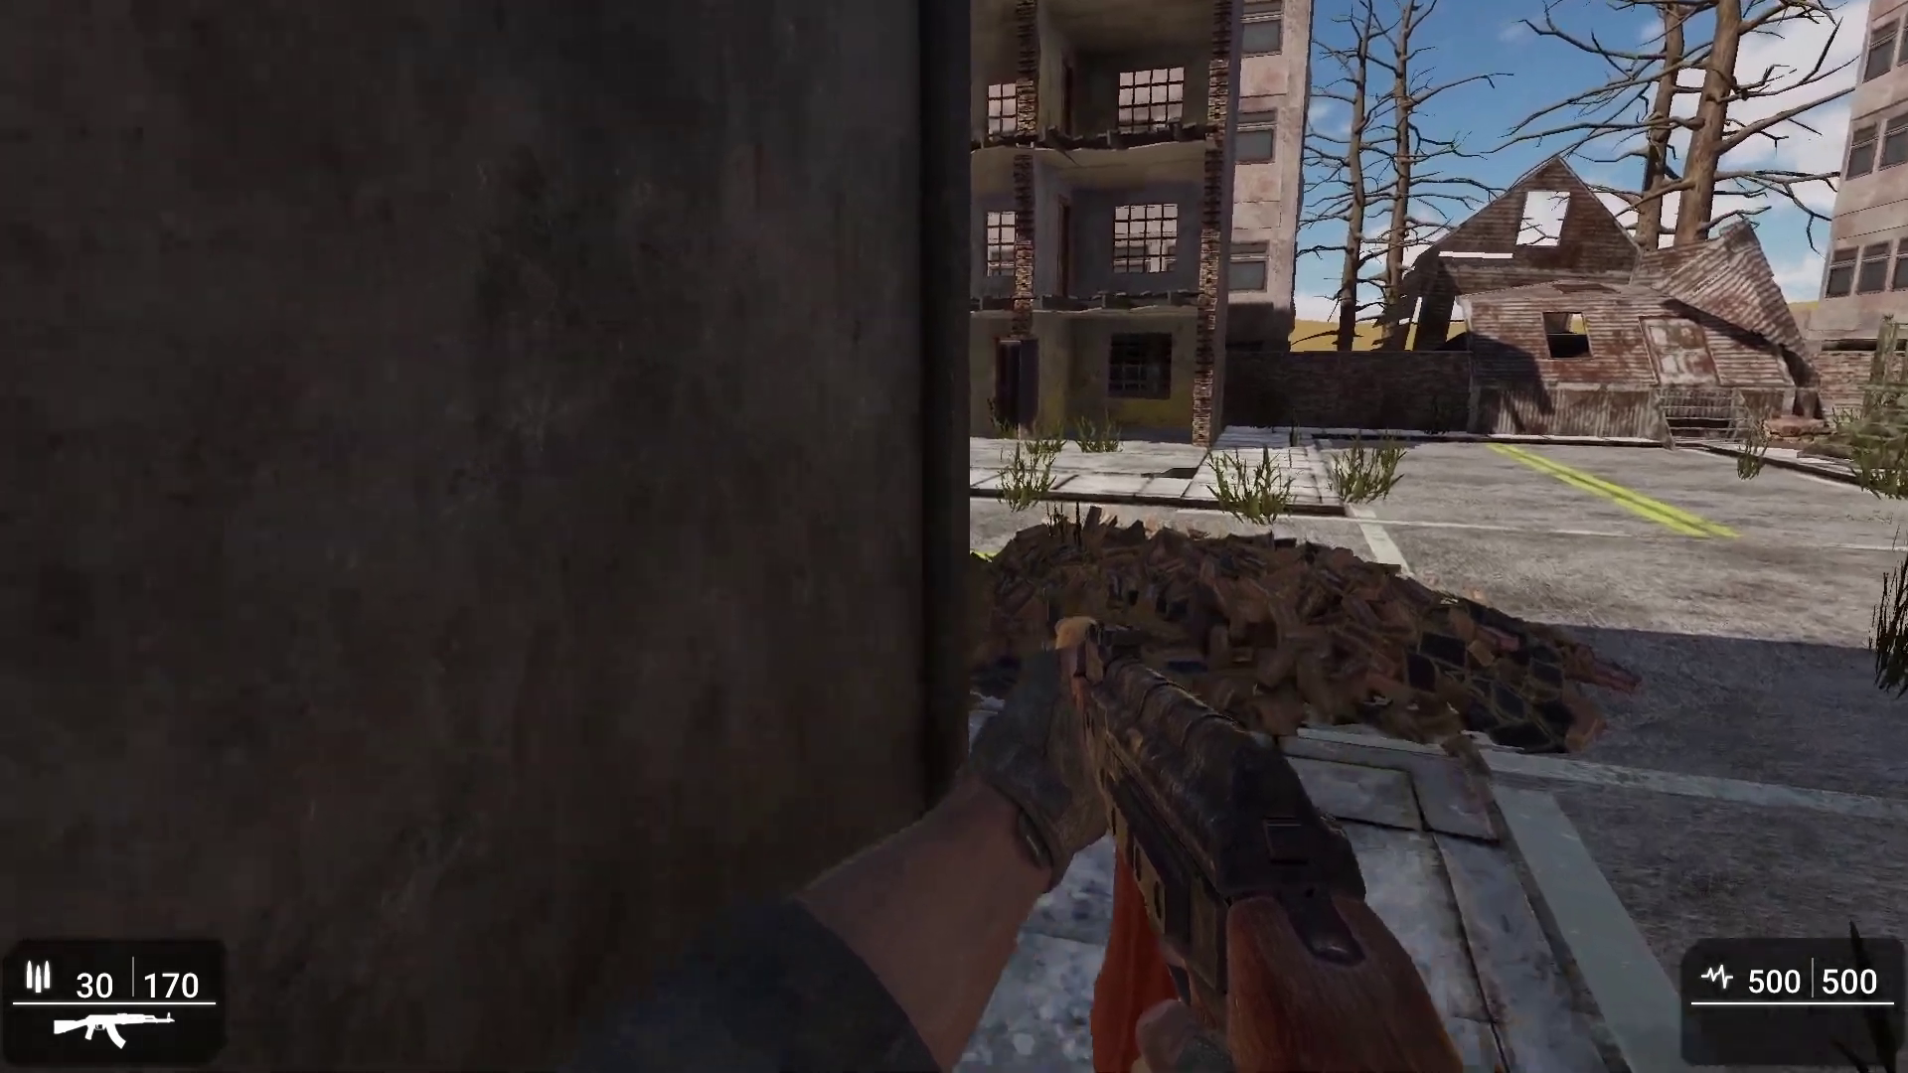
{"action": "key", "text": "w"}
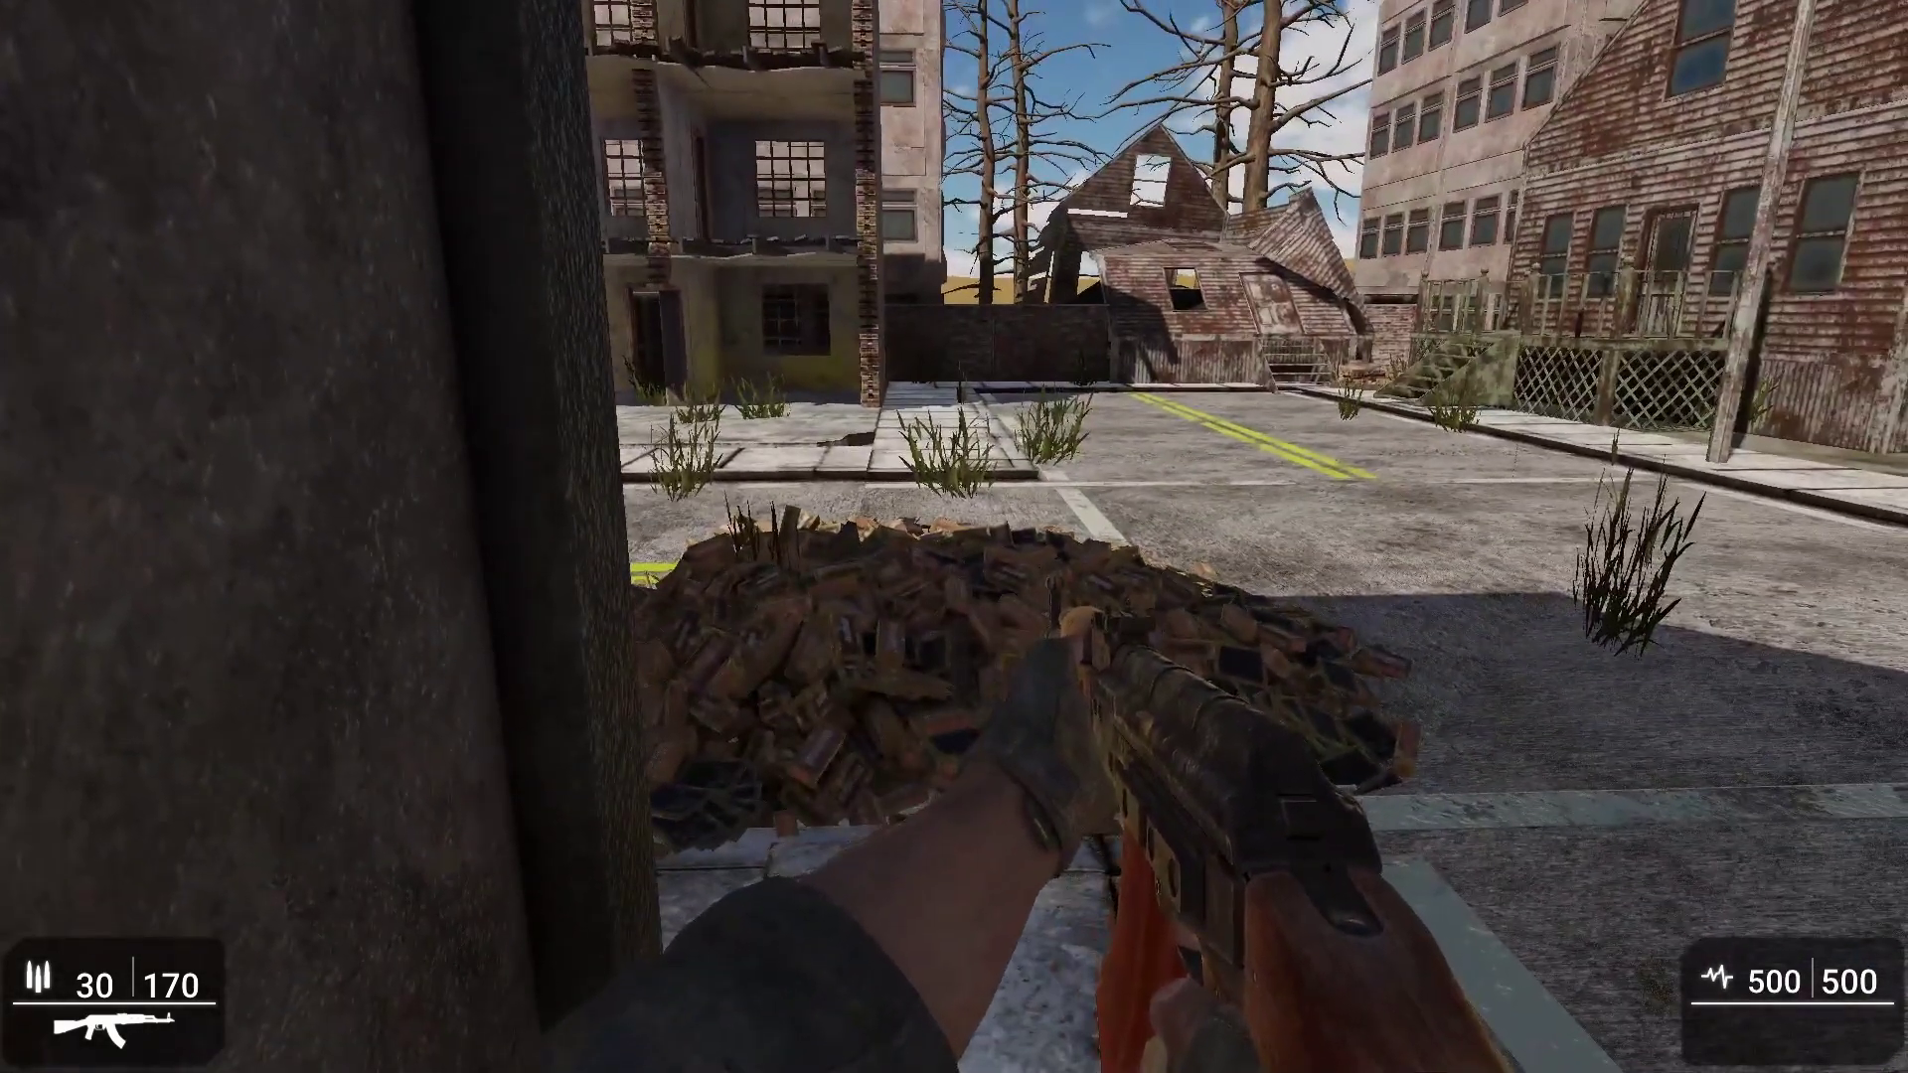
{"action": "key", "text": "w"}
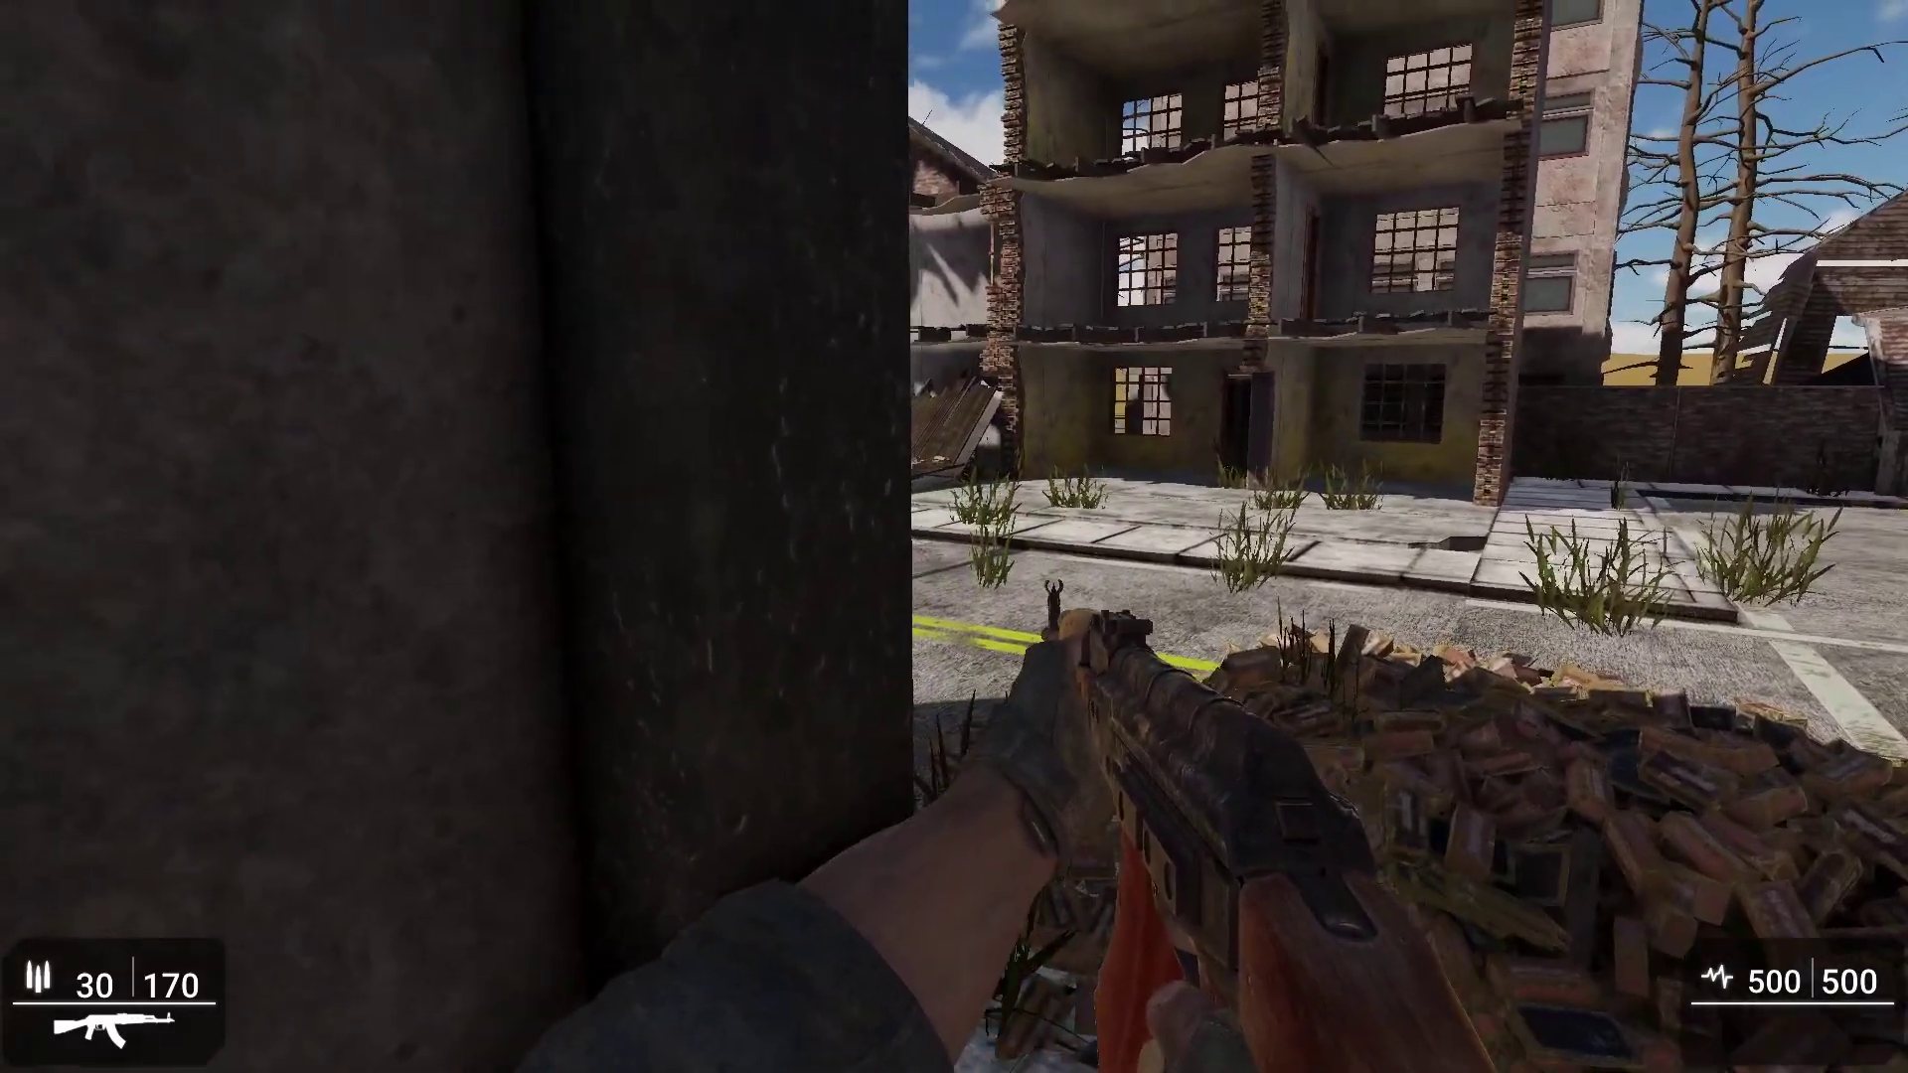
Step: Aim around the wall corner, fire the assault rifle at the enemy on the sidewalk and reload
{"action": "right_click", "coordinate": [954, 537]}
{"action": "left_click", "coordinate": [954, 537]}
{"action": "left_click", "coordinate": [956, 538]}
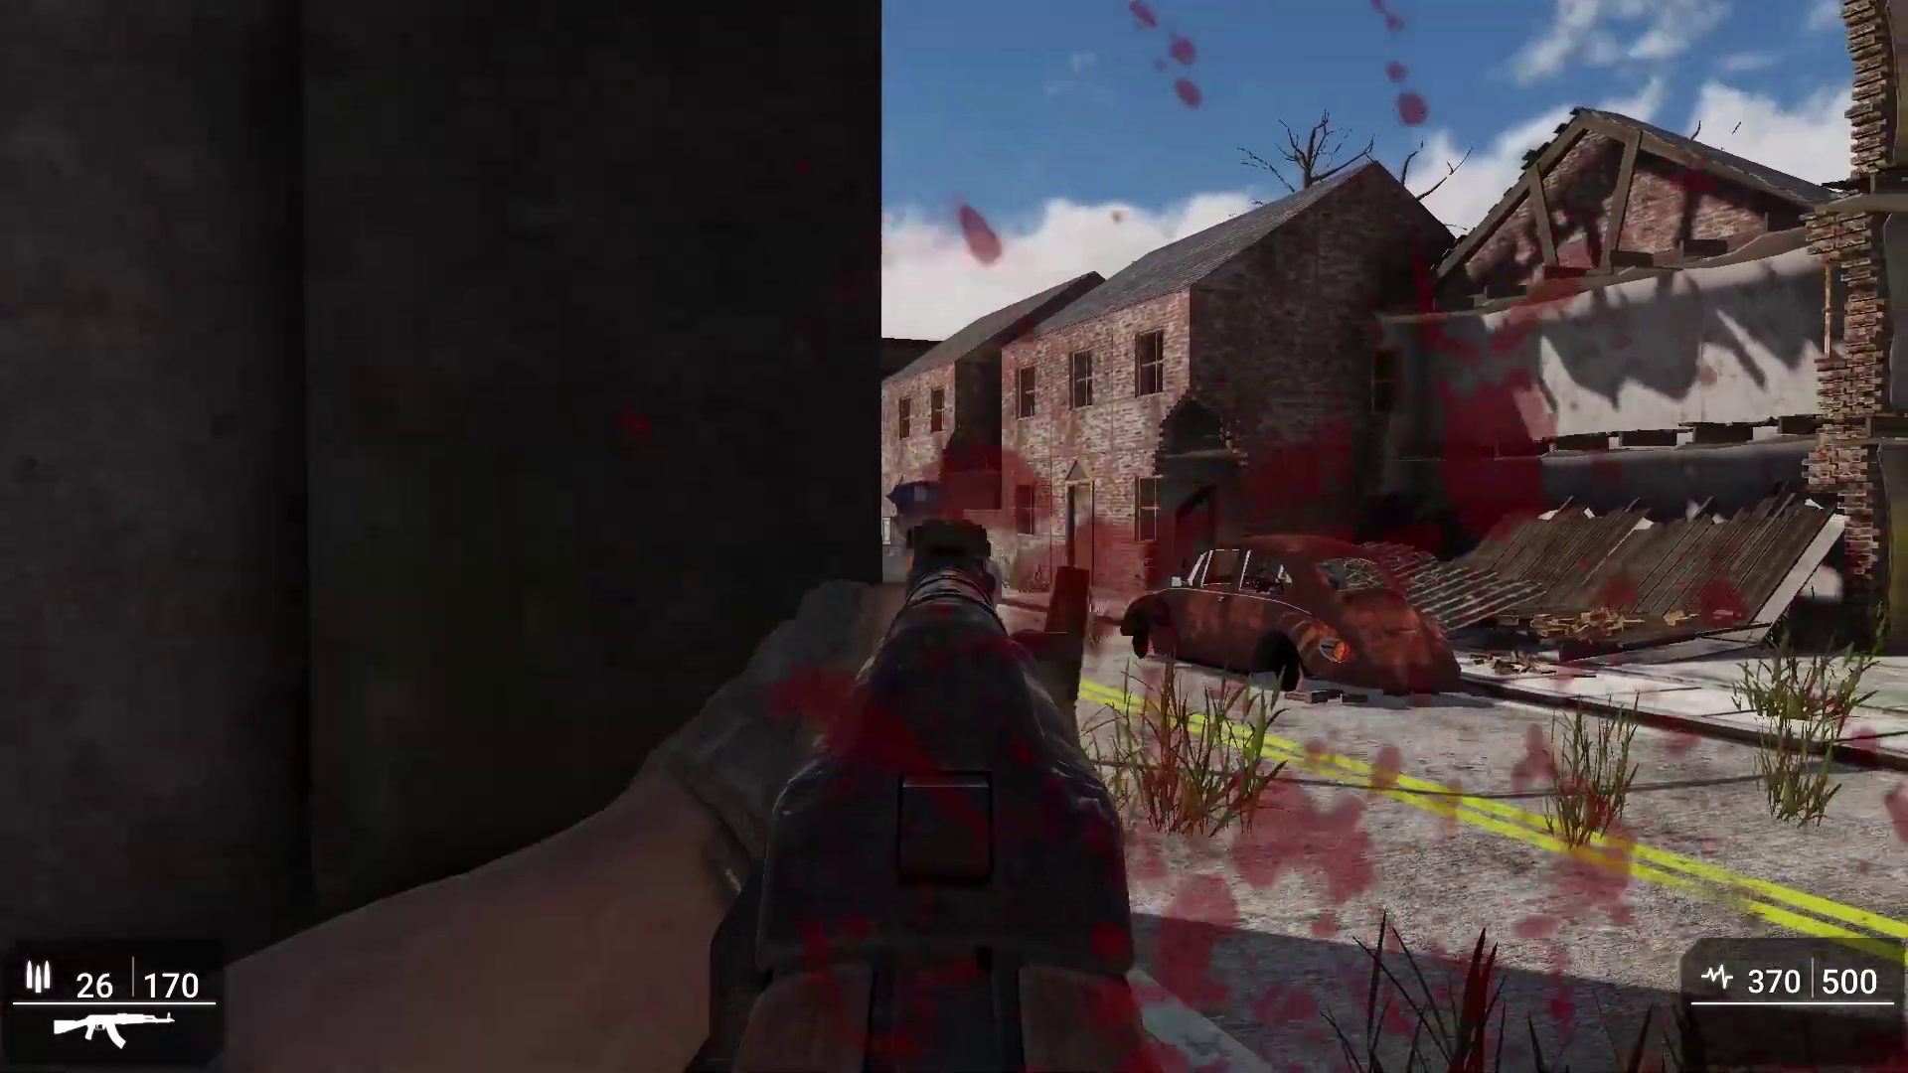
{"action": "left_click", "coordinate": [955, 537]}
{"action": "left_click", "coordinate": [954, 538]}
{"action": "key", "text": "a"}
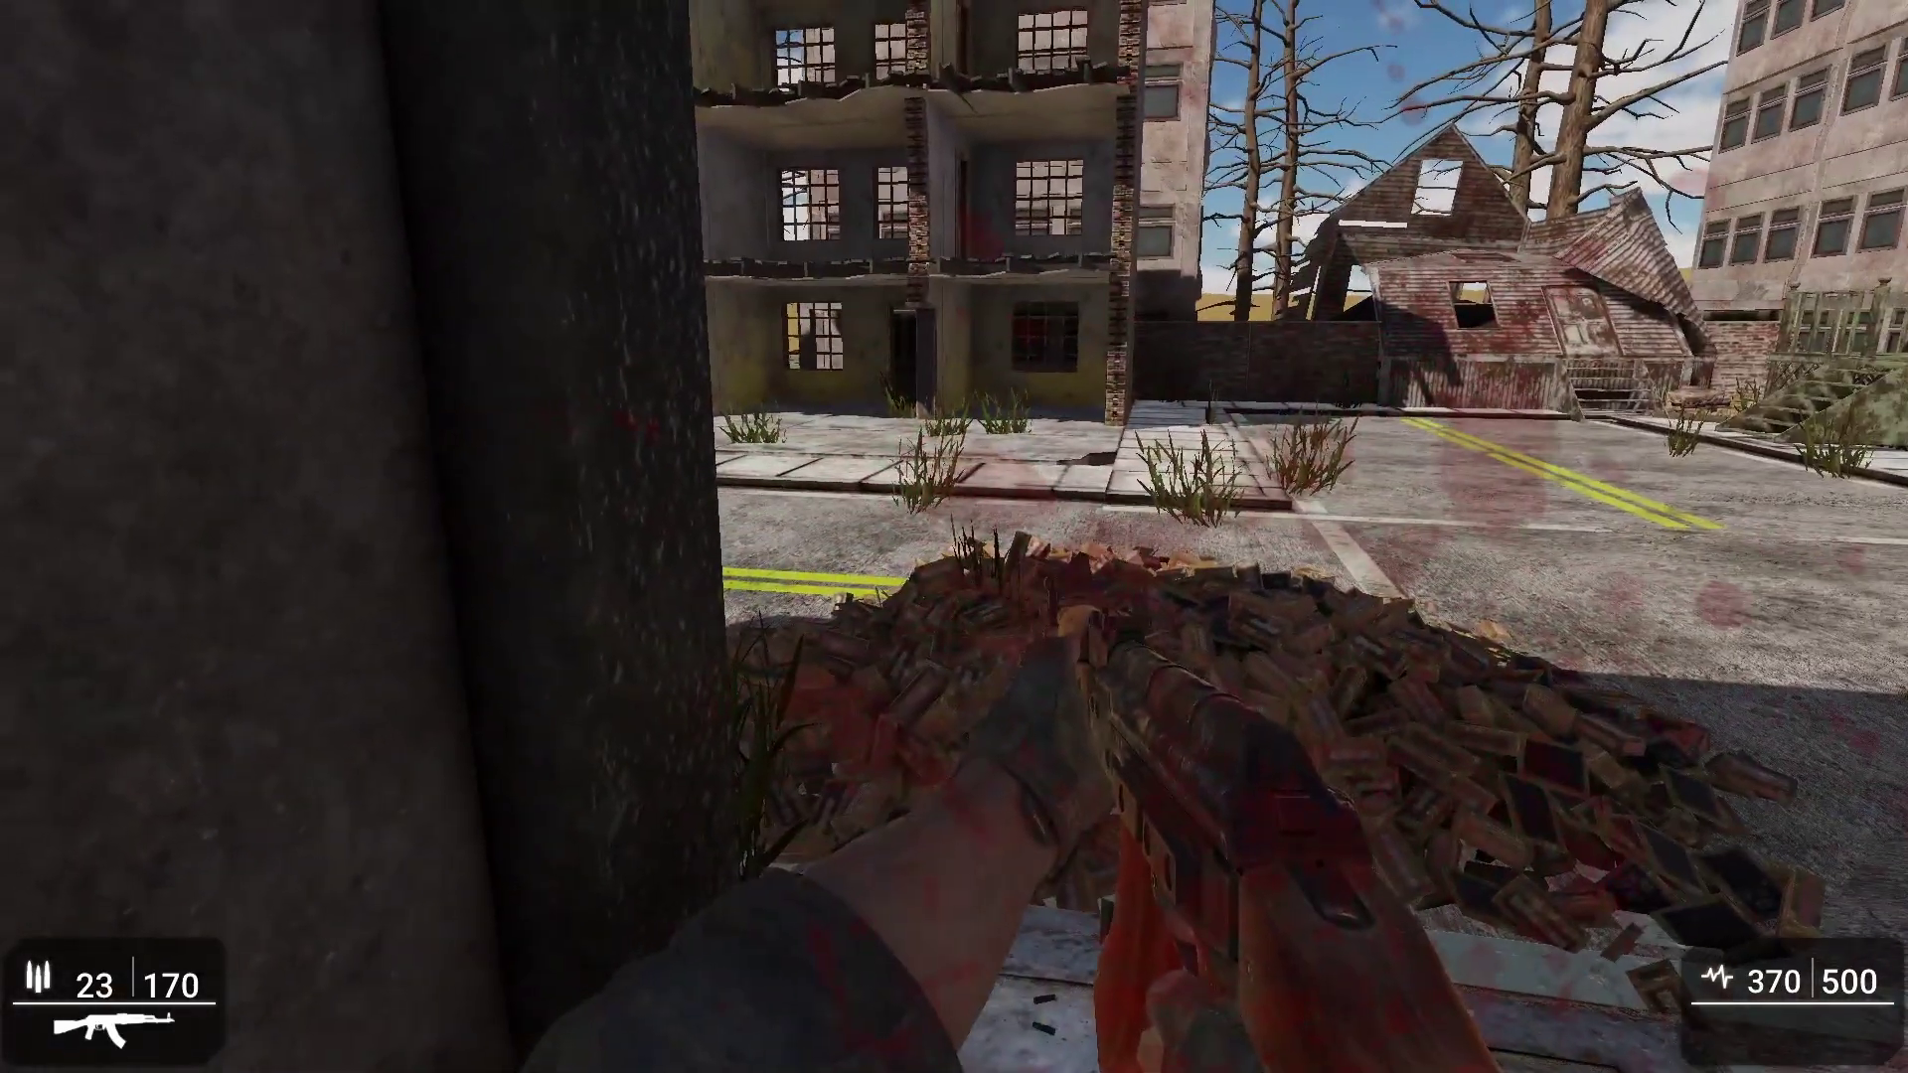
{"action": "key", "text": "r"}
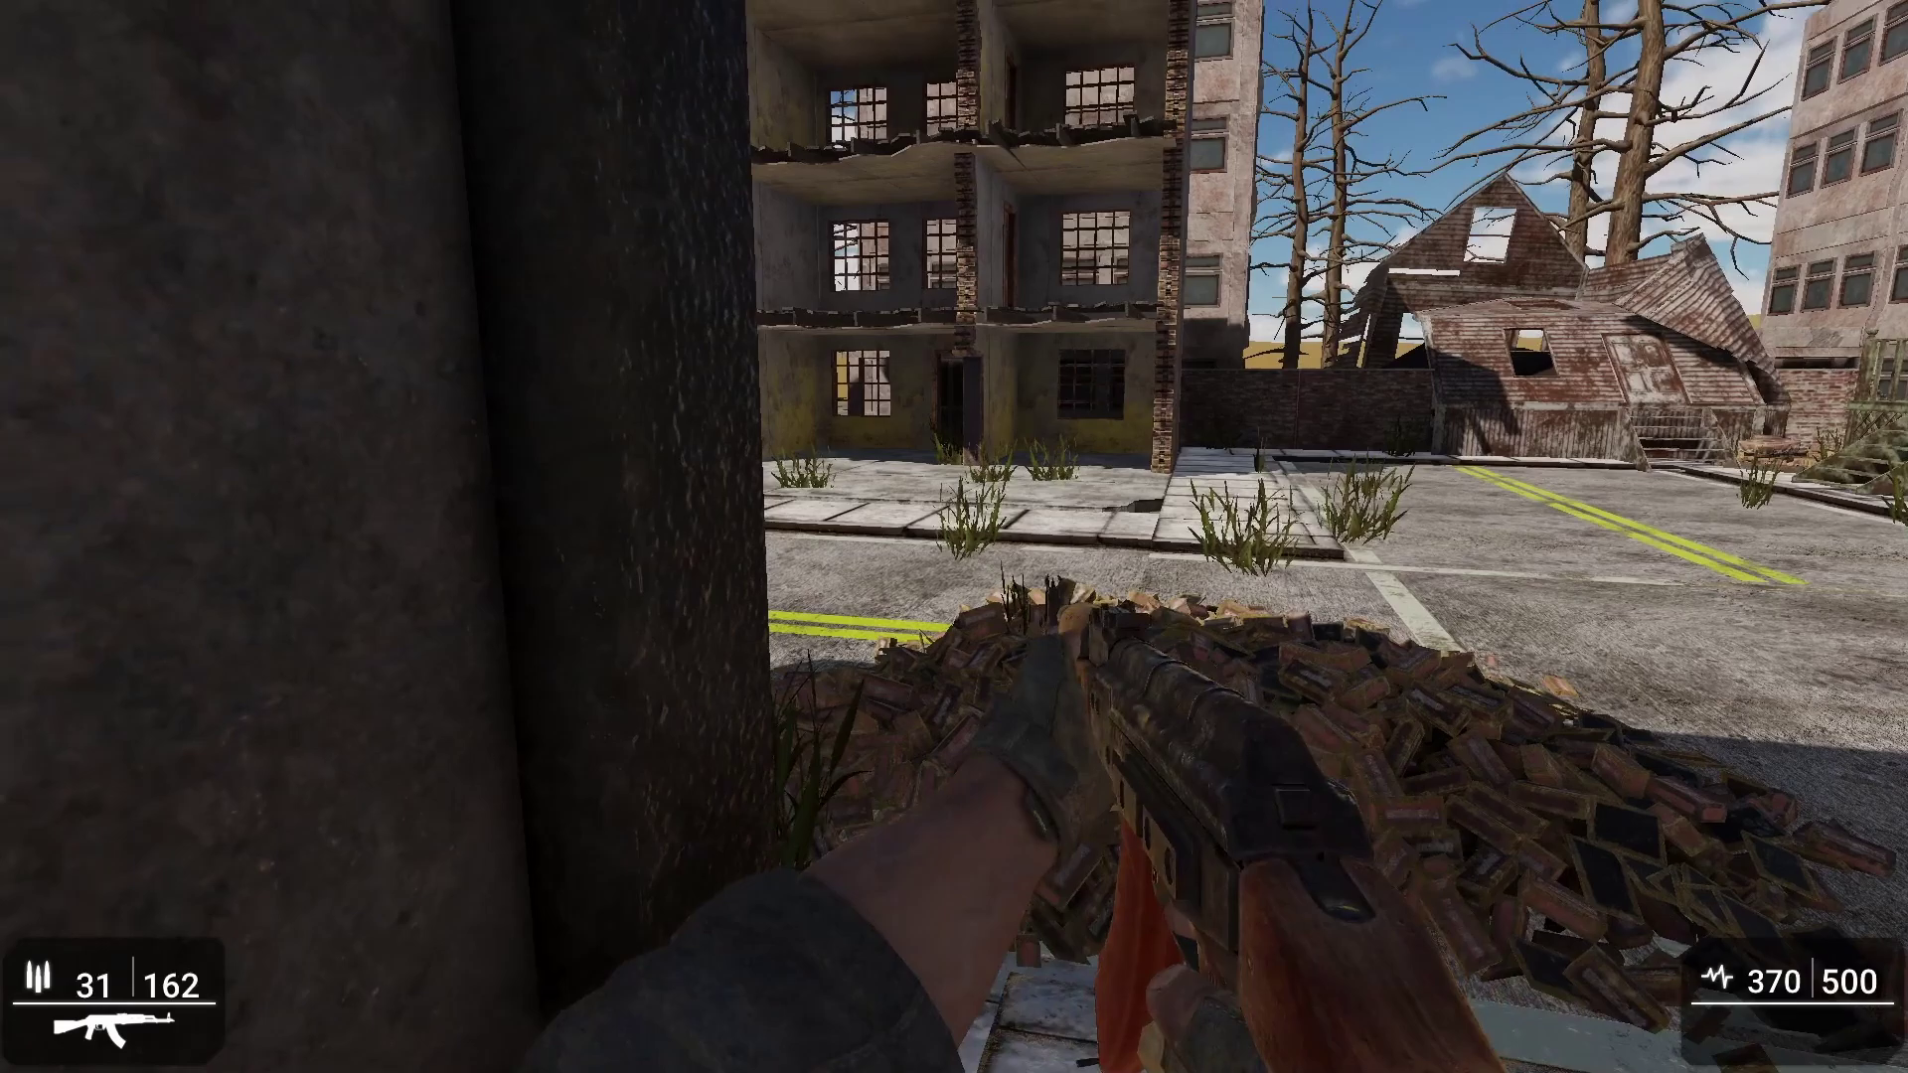
Step: Peek in and out of the wall corner while aiming down the street to test the enemies' cover behavior
{"action": "key", "text": "d"}
{"action": "key", "text": "a"}
{"action": "key", "text": "d"}
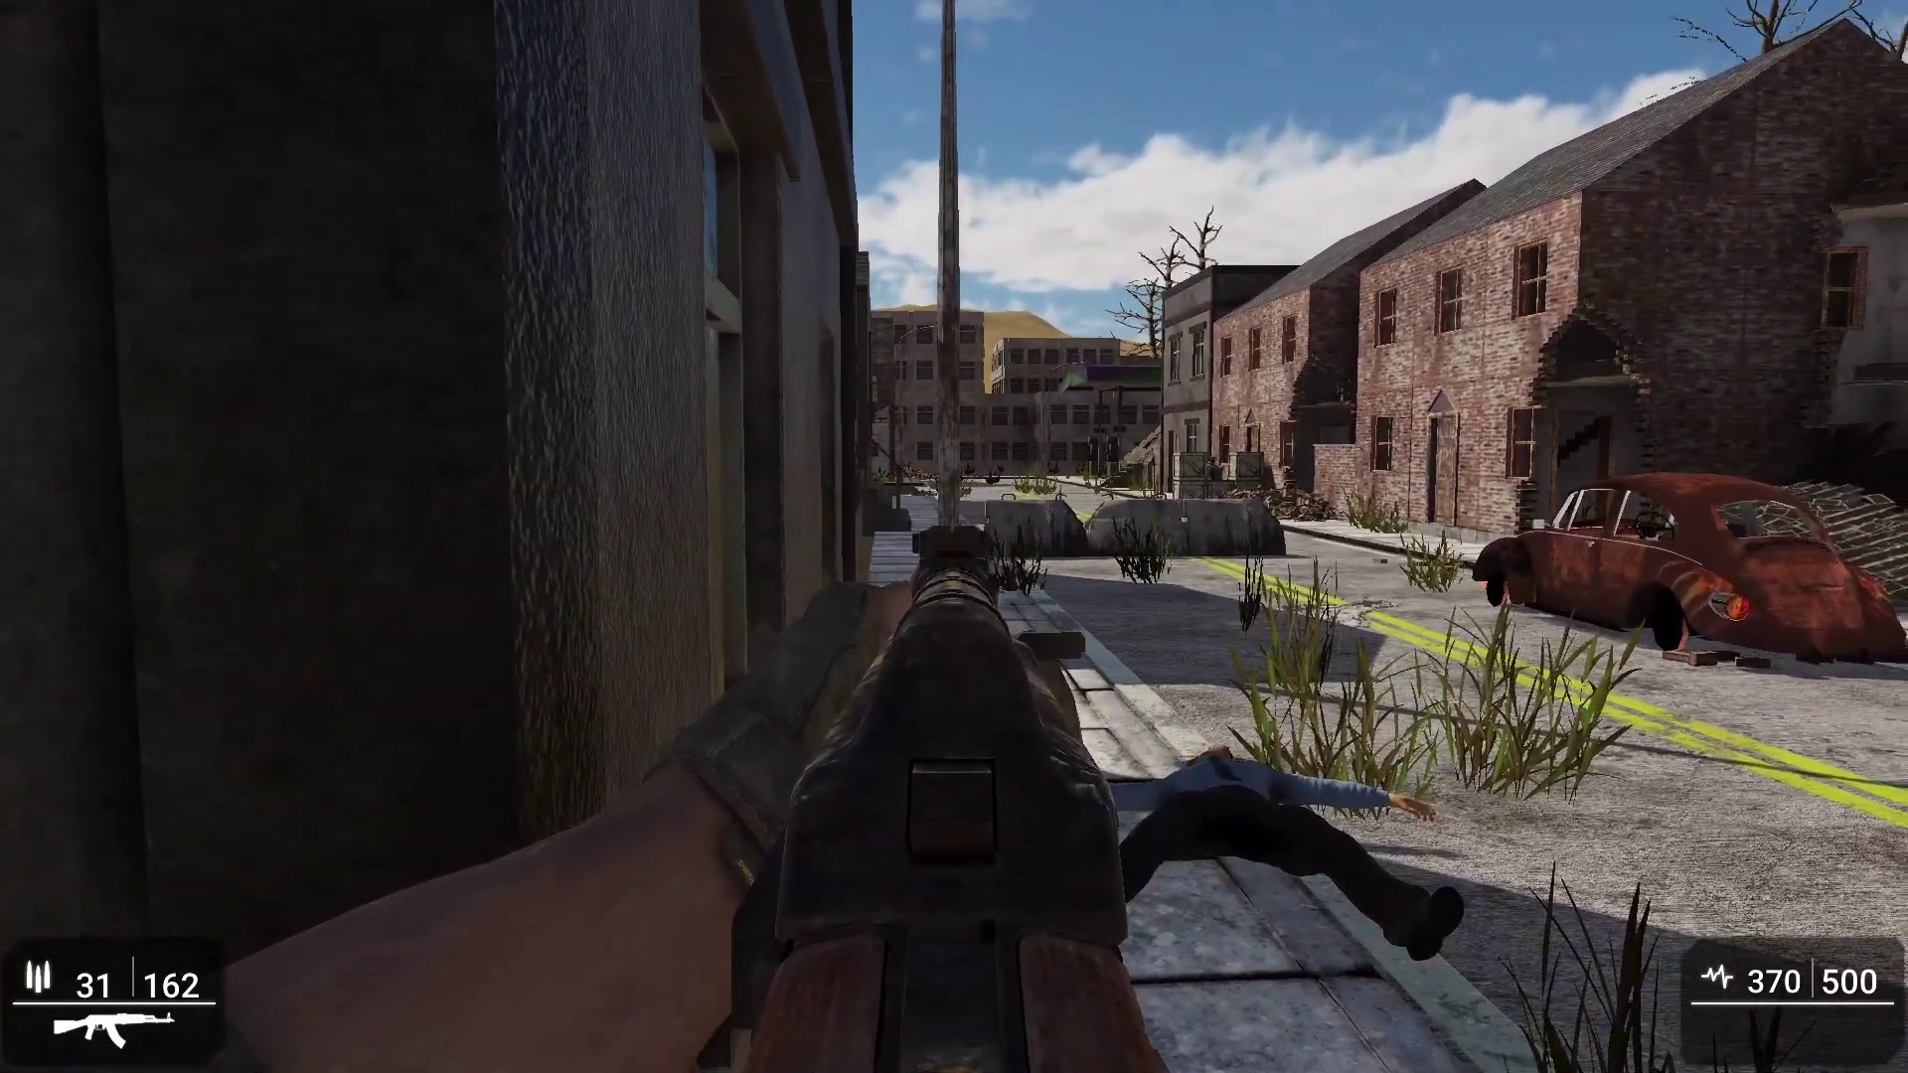
{"action": "right_click_drag", "start_coordinate": [955, 537], "coordinate": [955, 538]}
{"action": "key", "text": "a"}
{"action": "key", "text": "d"}
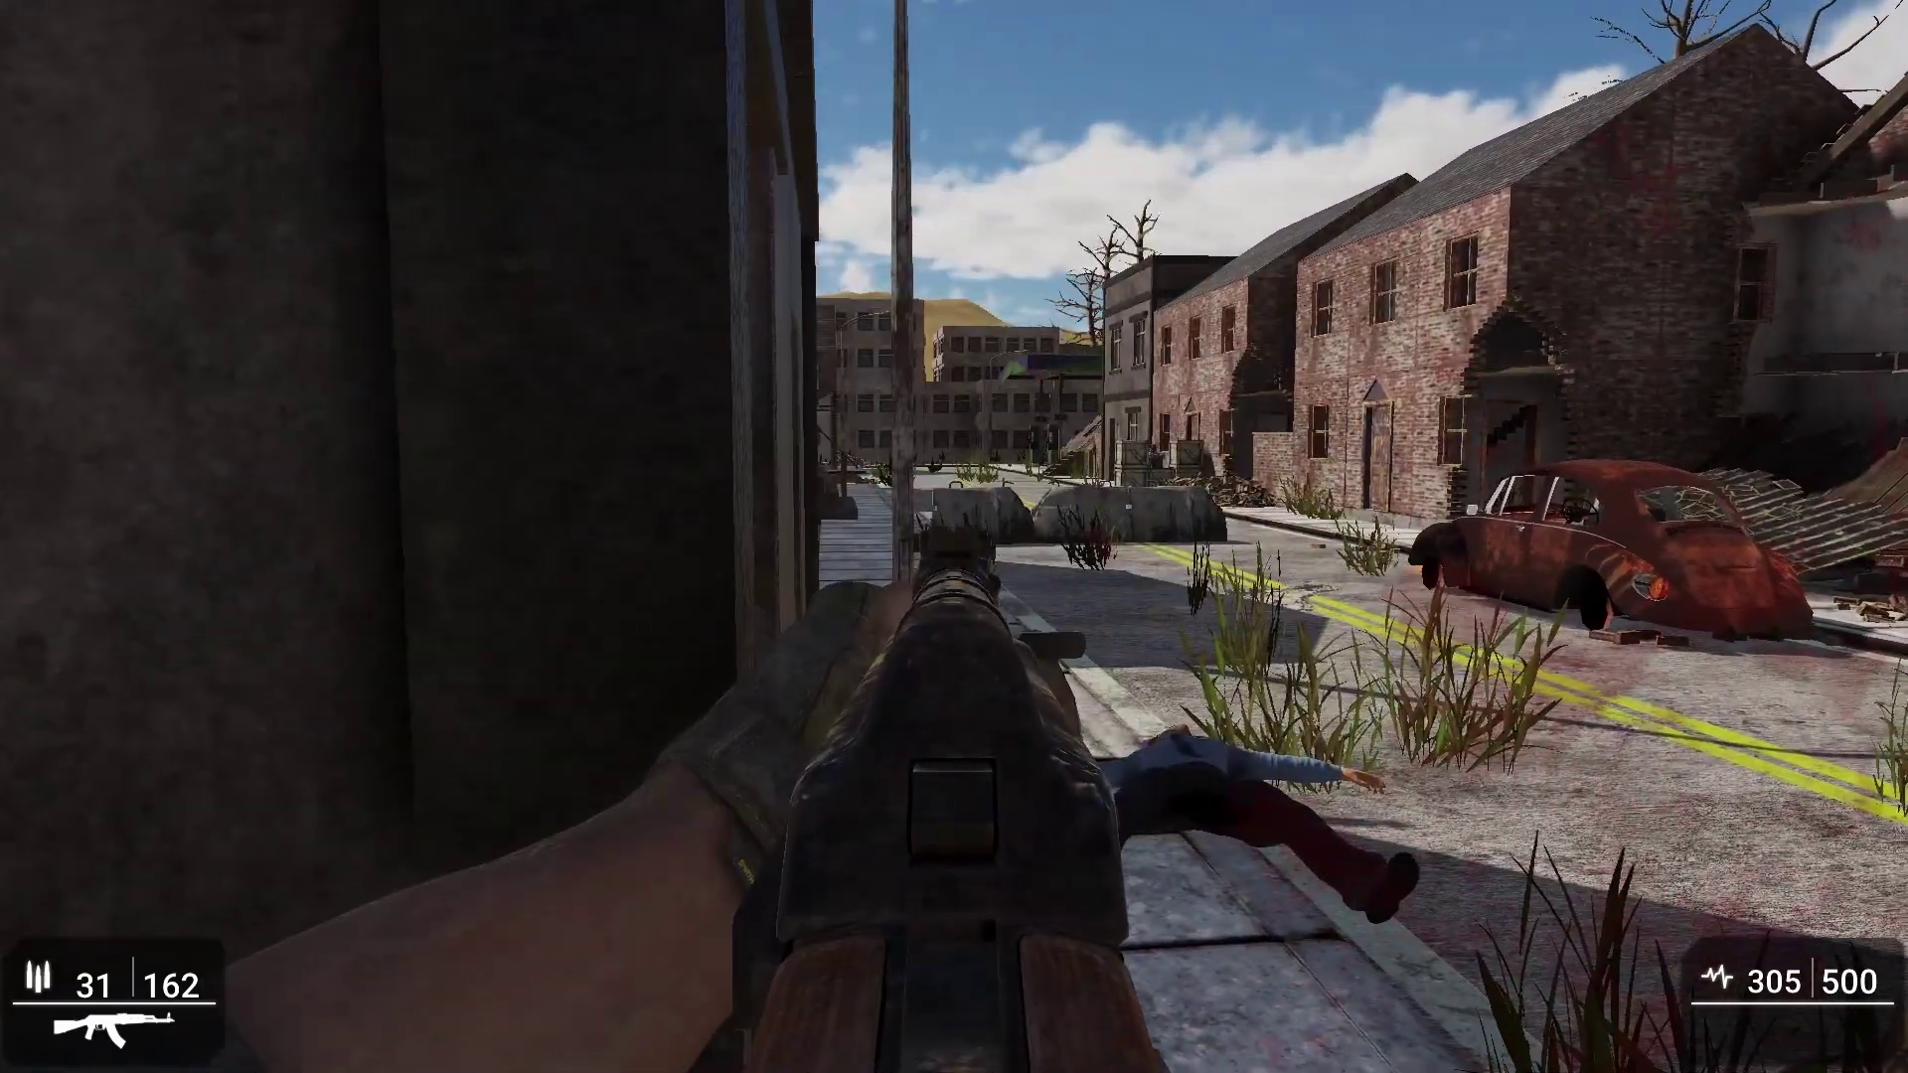
{"action": "key", "text": "a"}
{"action": "right_click_drag", "start_coordinate": [954, 536], "coordinate": [955, 537]}
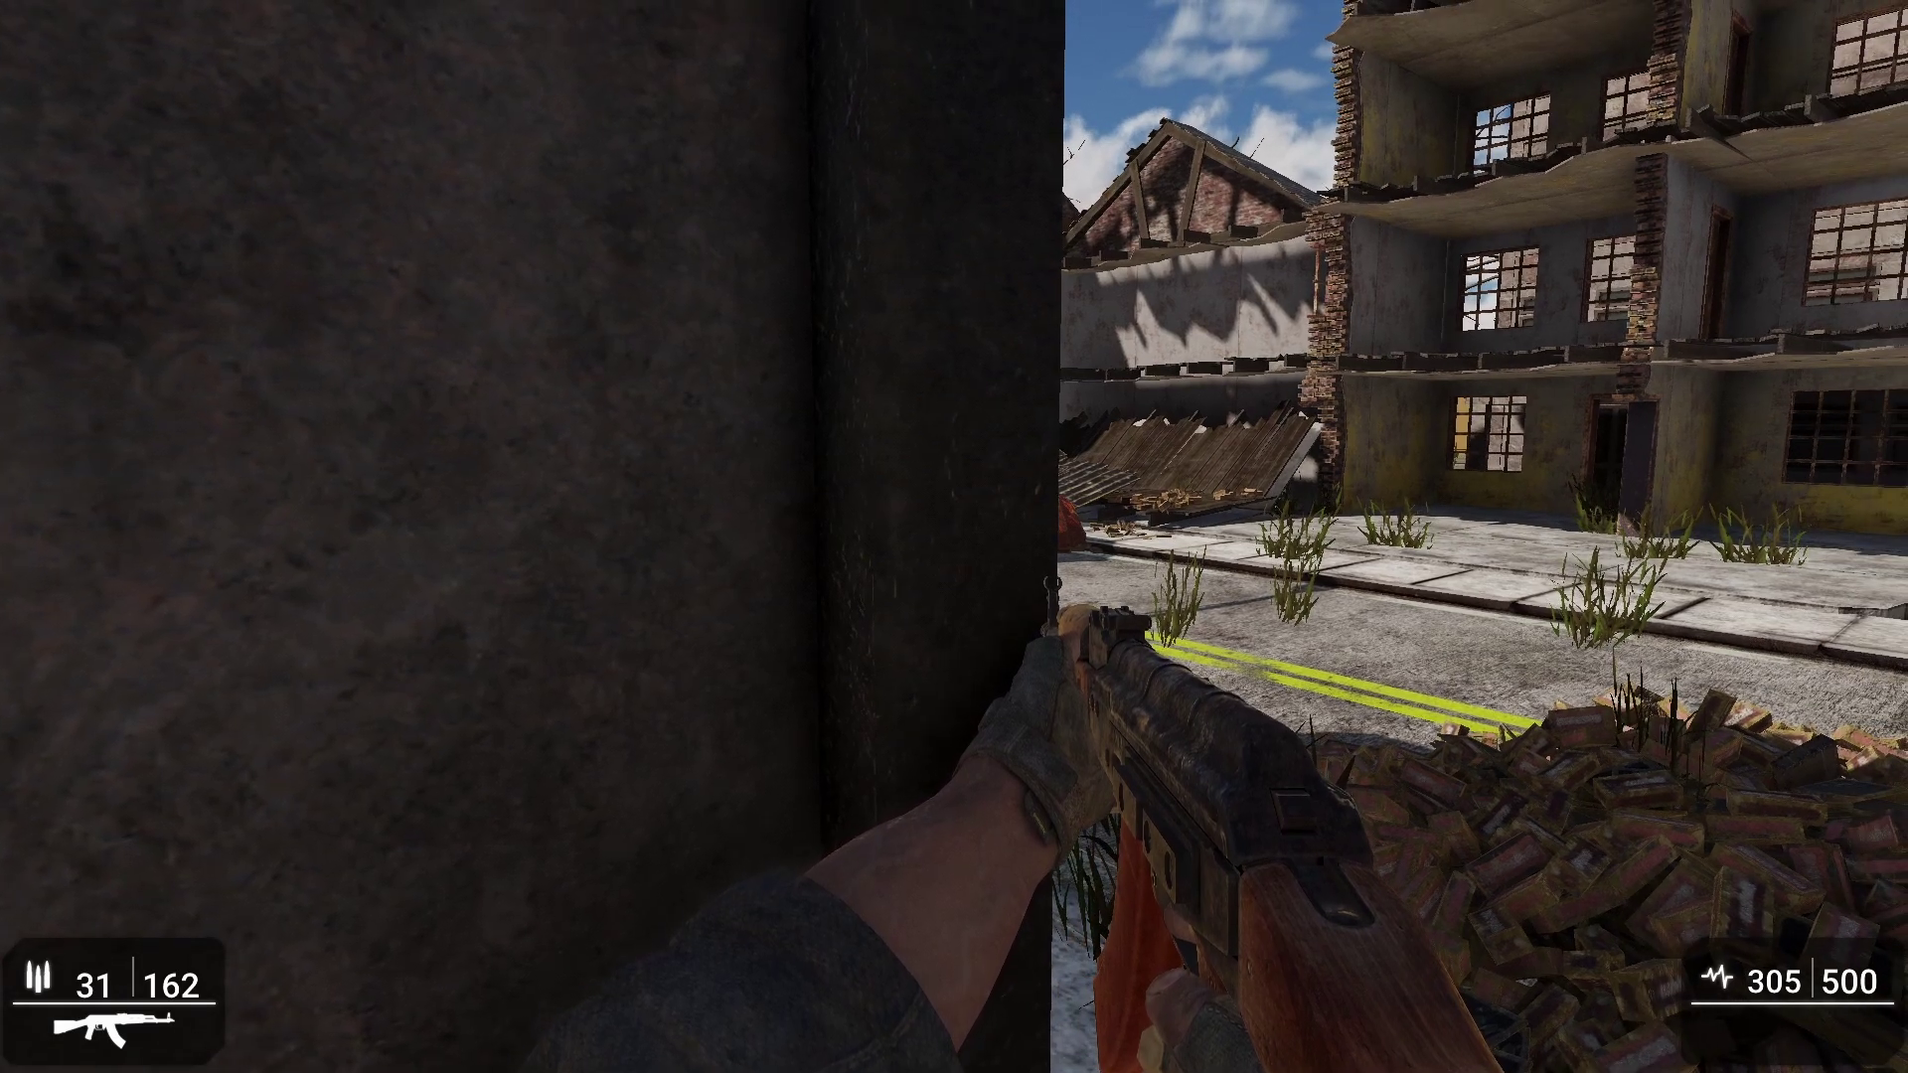
Step: Fire two aimed shots from the corner at the enemy farther down the sidewalk
{"action": "right_click_drag", "start_coordinate": [954, 537], "coordinate": [955, 537]}
{"action": "left_click", "coordinate": [954, 538]}
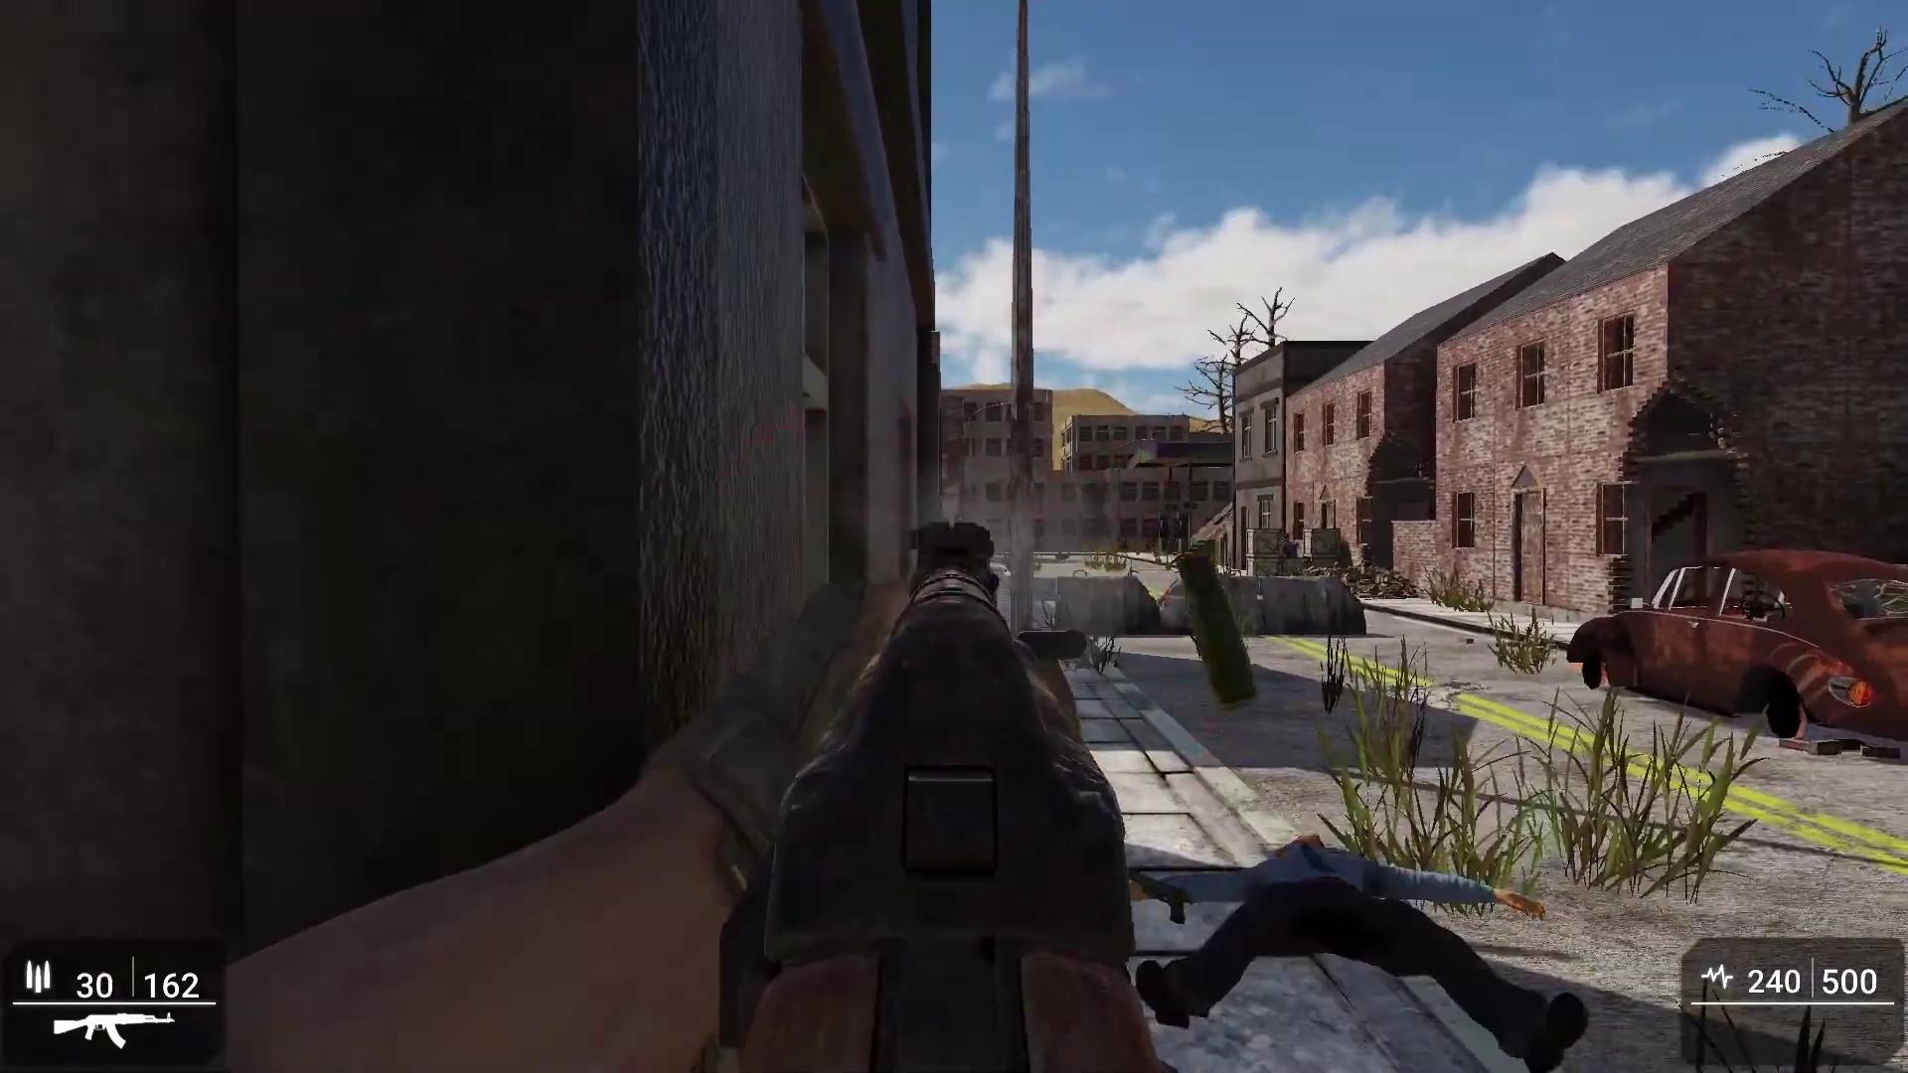
{"action": "left_click", "coordinate": [954, 537]}
{"action": "key", "text": "s"}
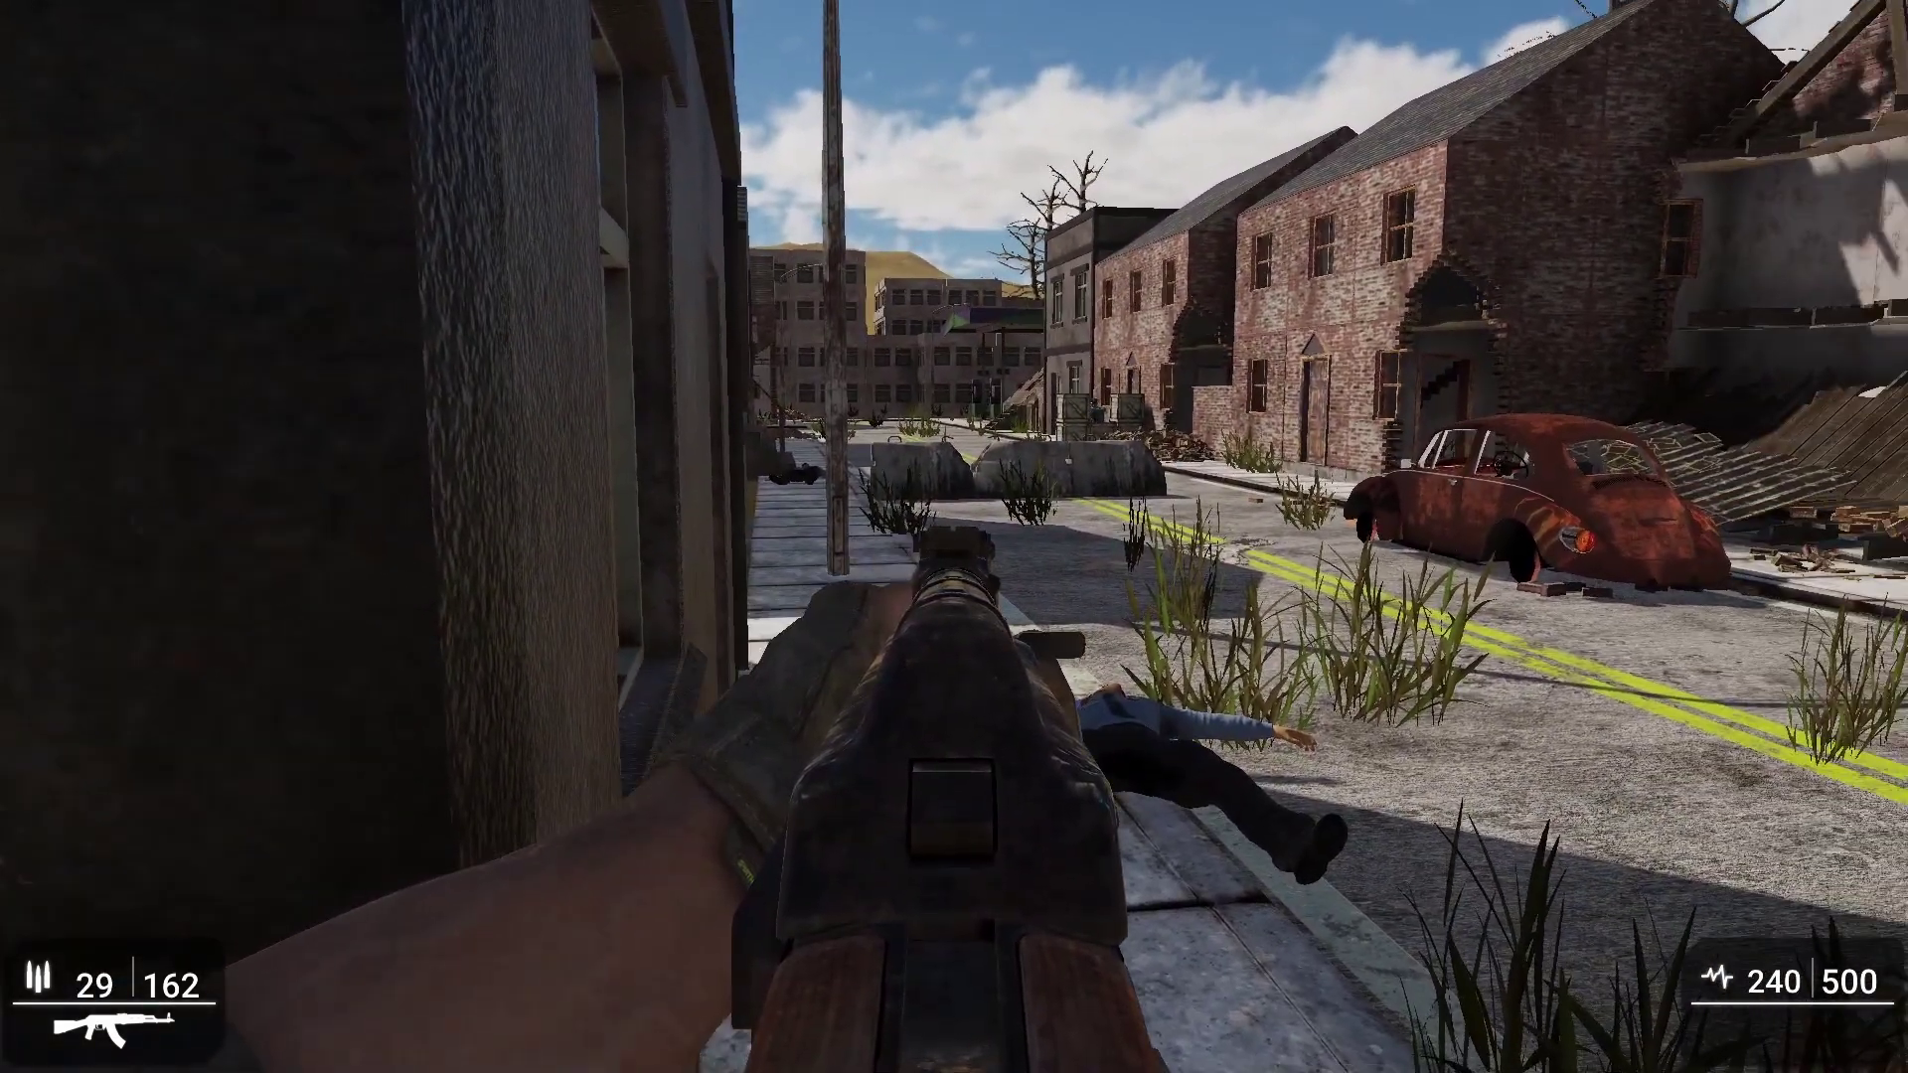
{"action": "key", "text": "w"}
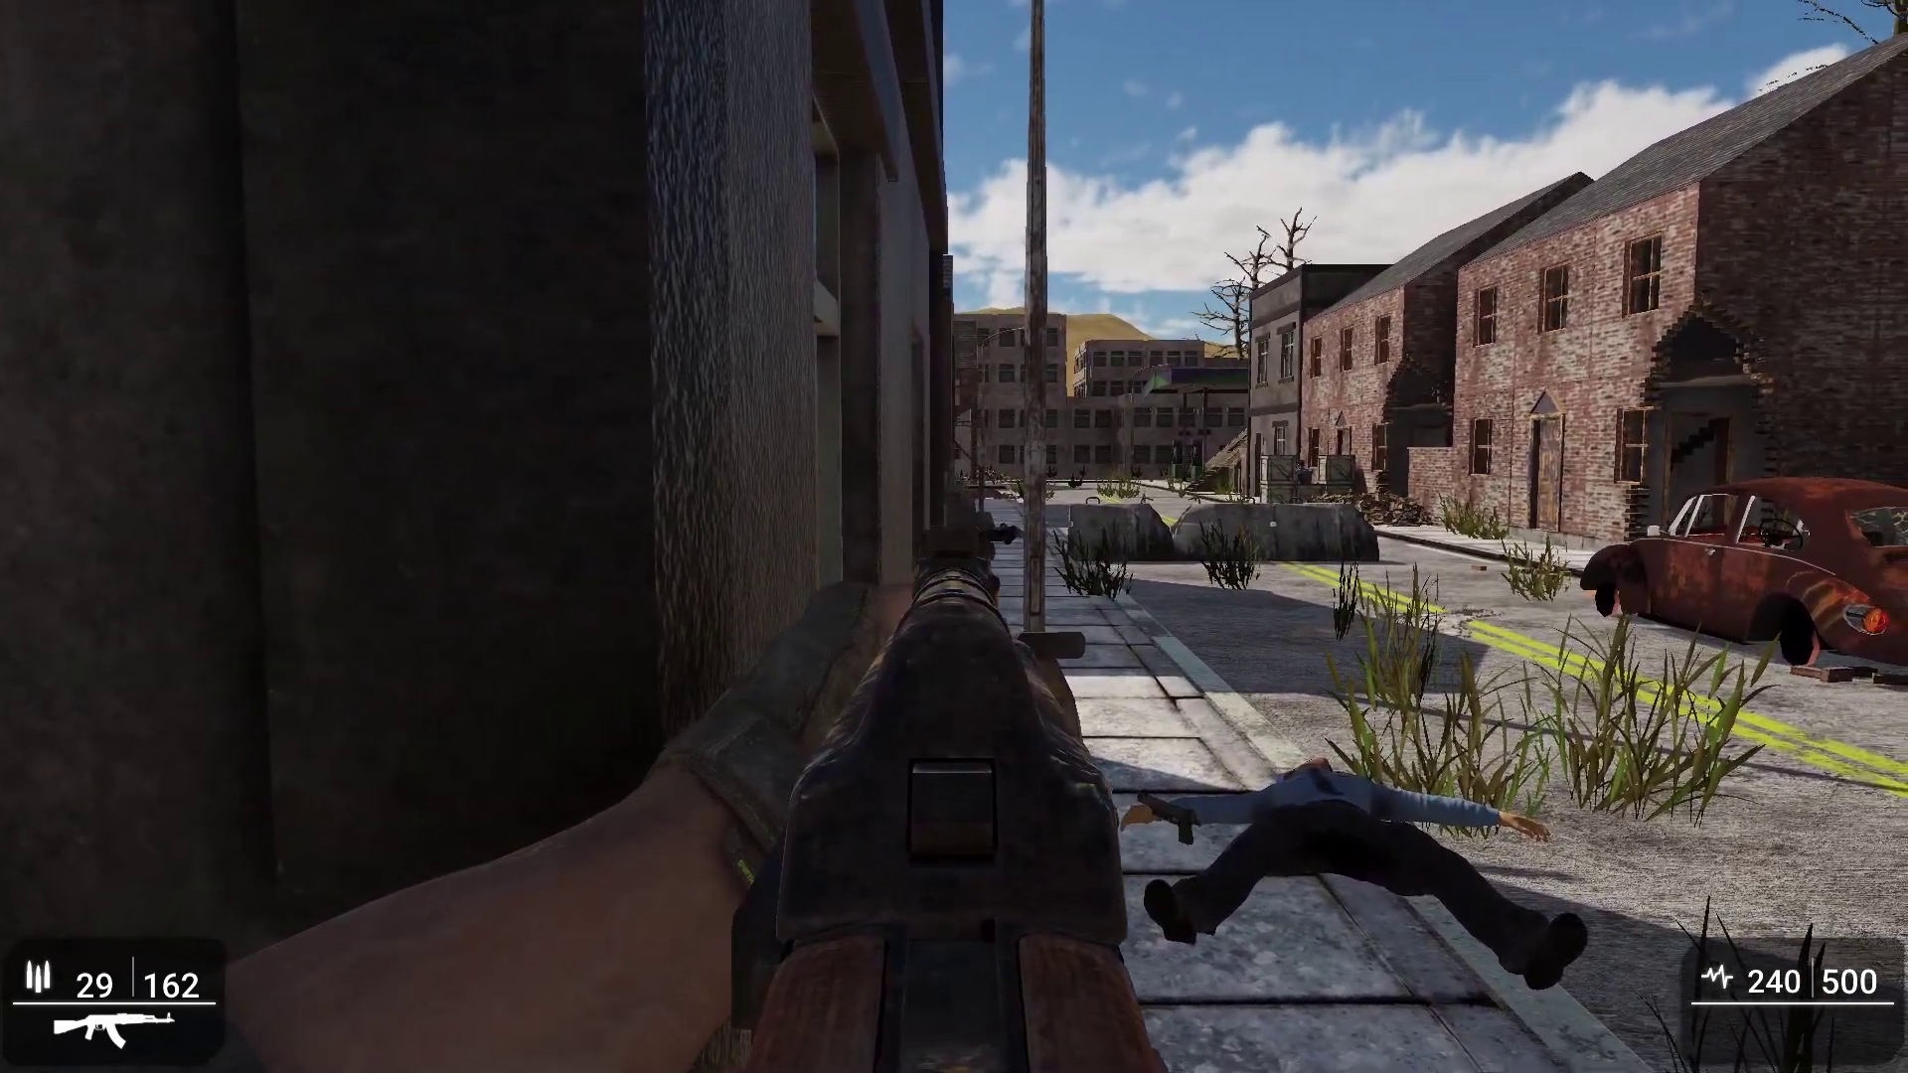
Step: Advance past the fallen enemy and the rusted car to the concrete barriers across the street
{"action": "mouse_move", "coordinate": [955, 537]}
{"action": "key", "text": "w"}
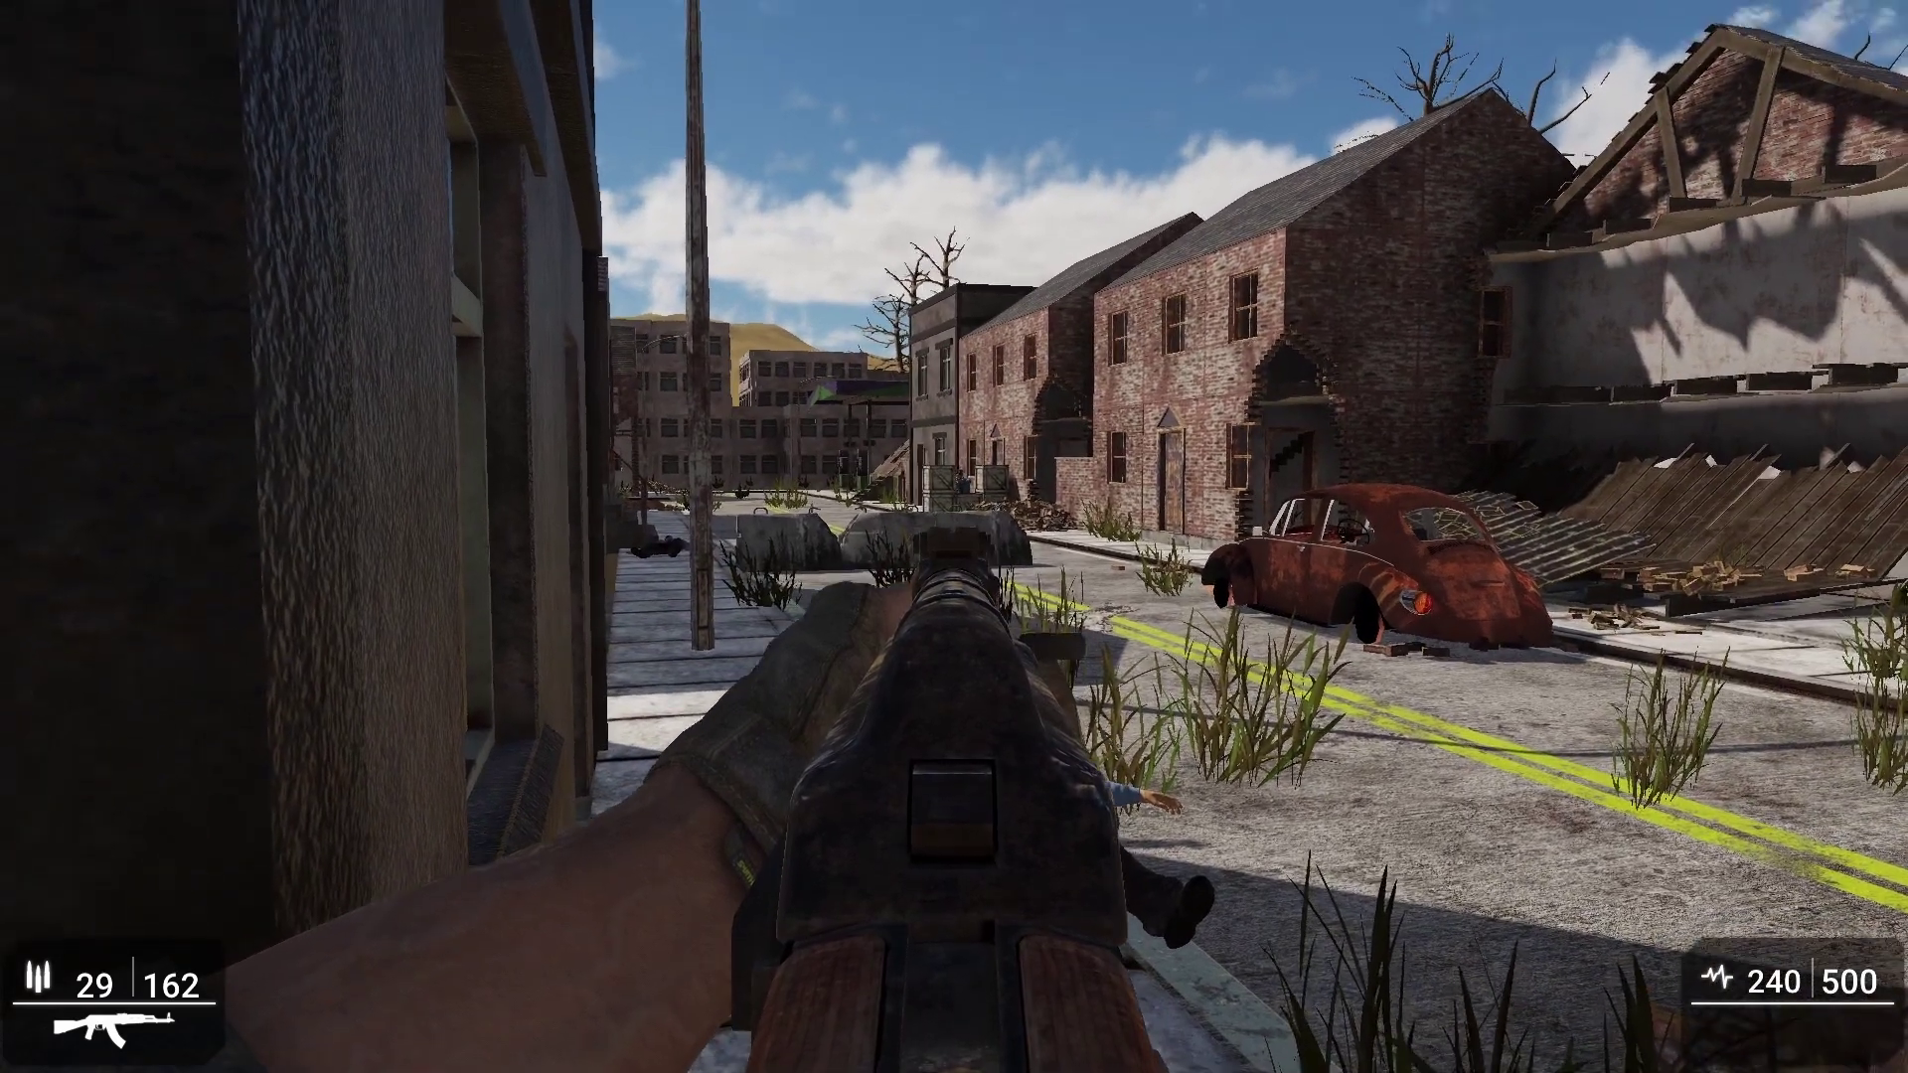
{"action": "key", "text": "w"}
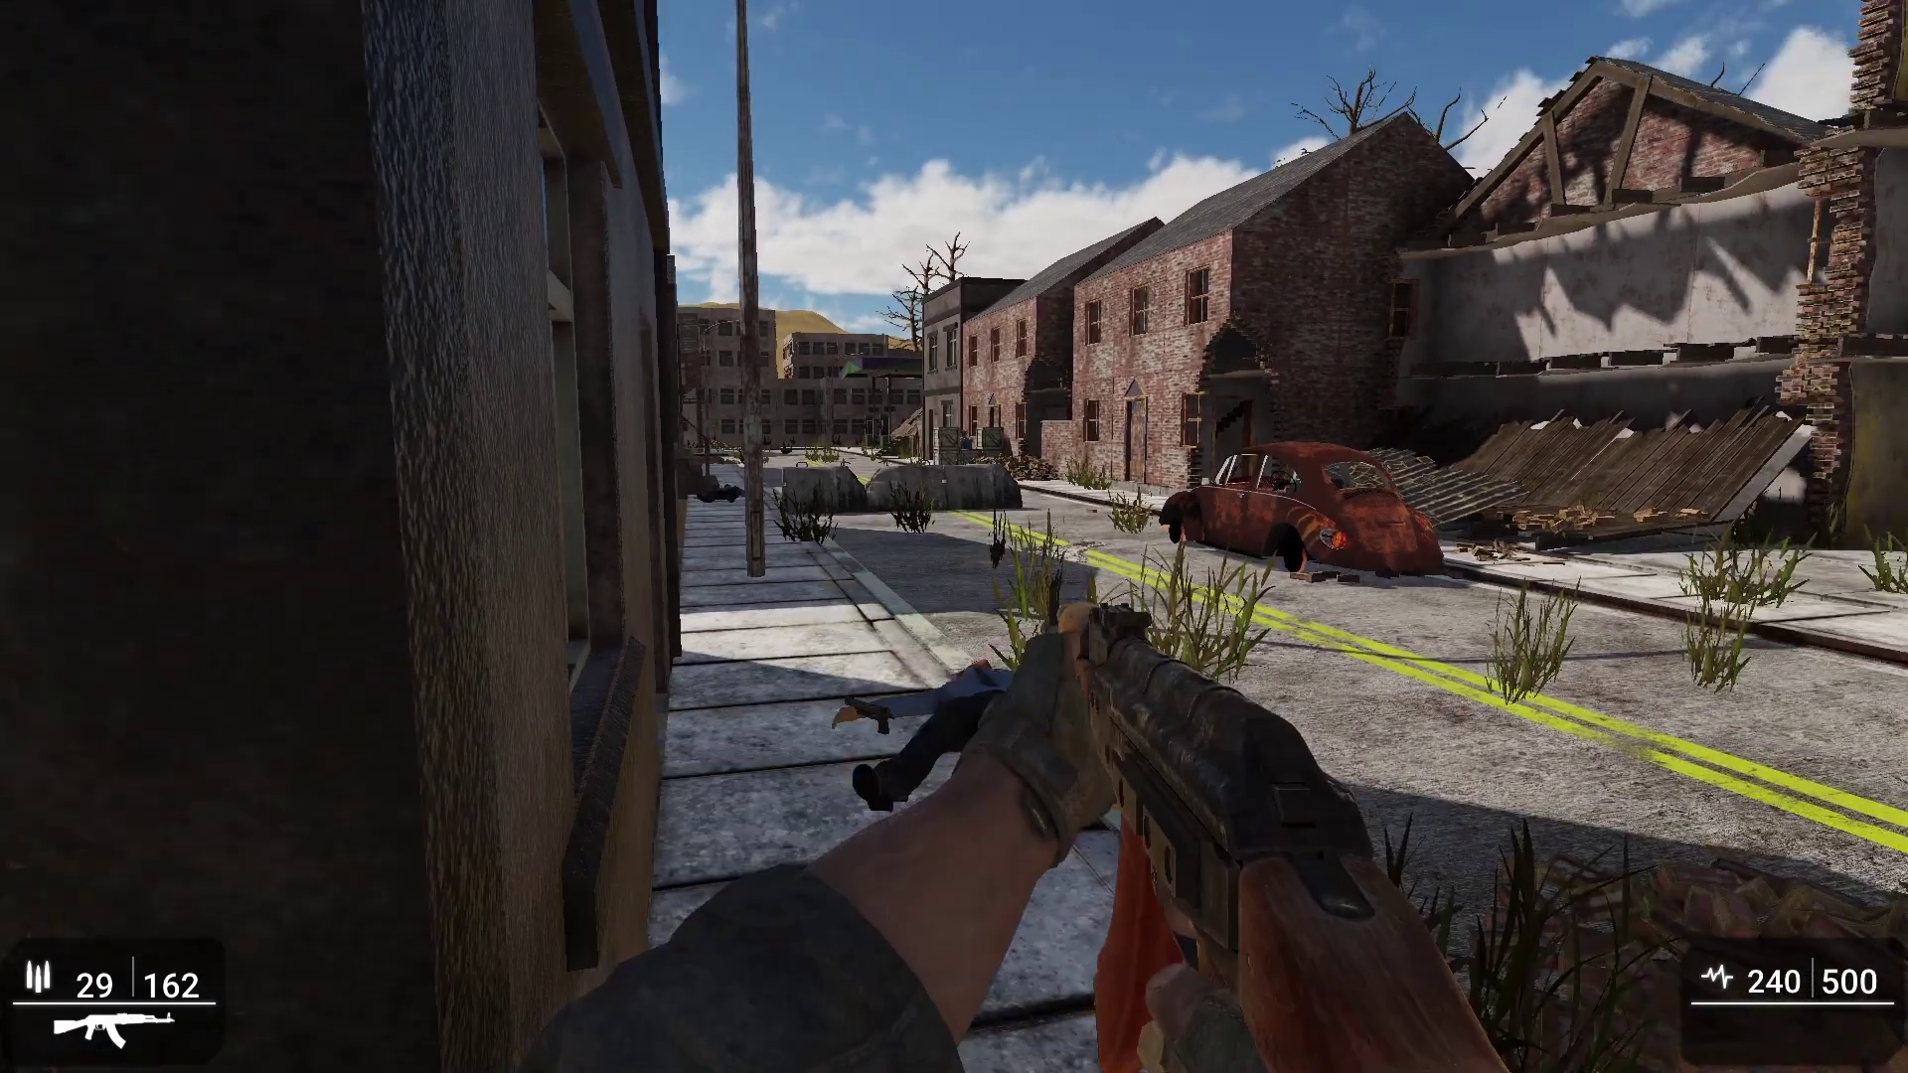
{"action": "key", "text": "w"}
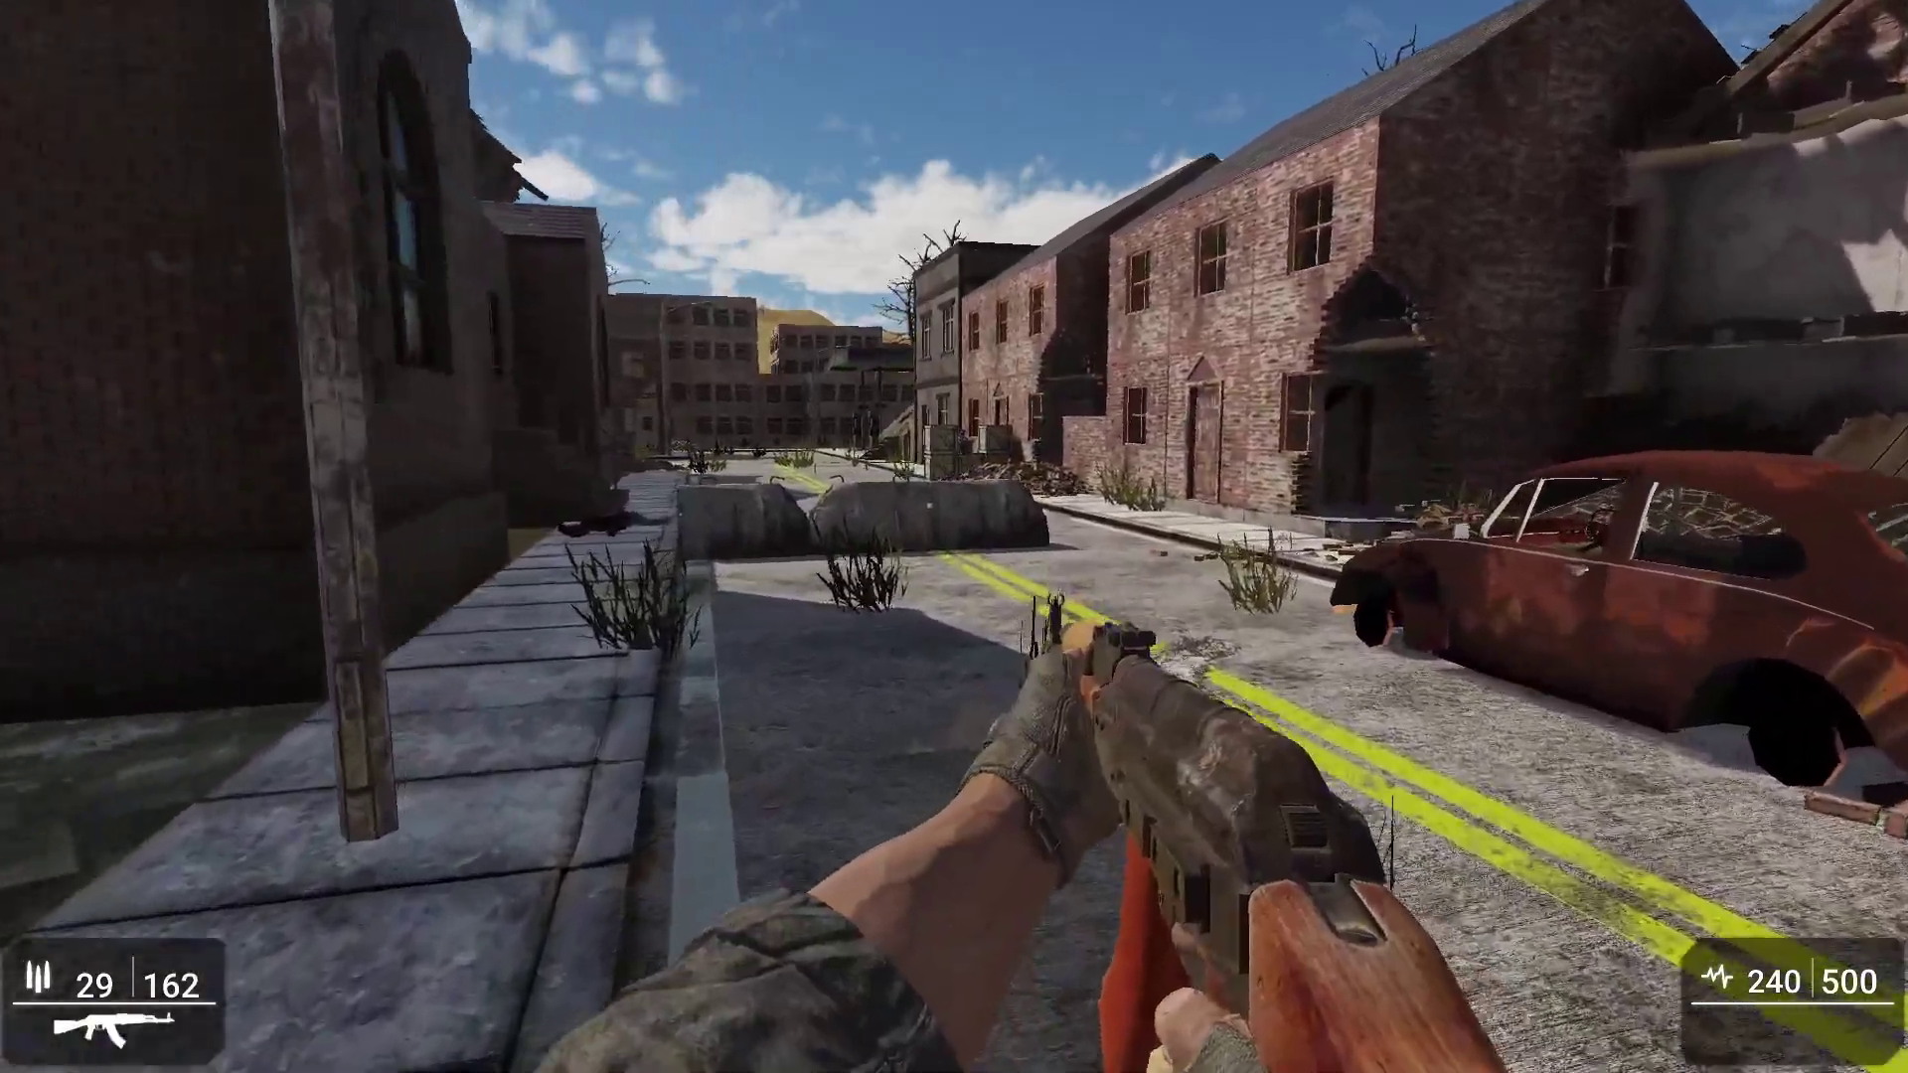
{"action": "key", "text": "w"}
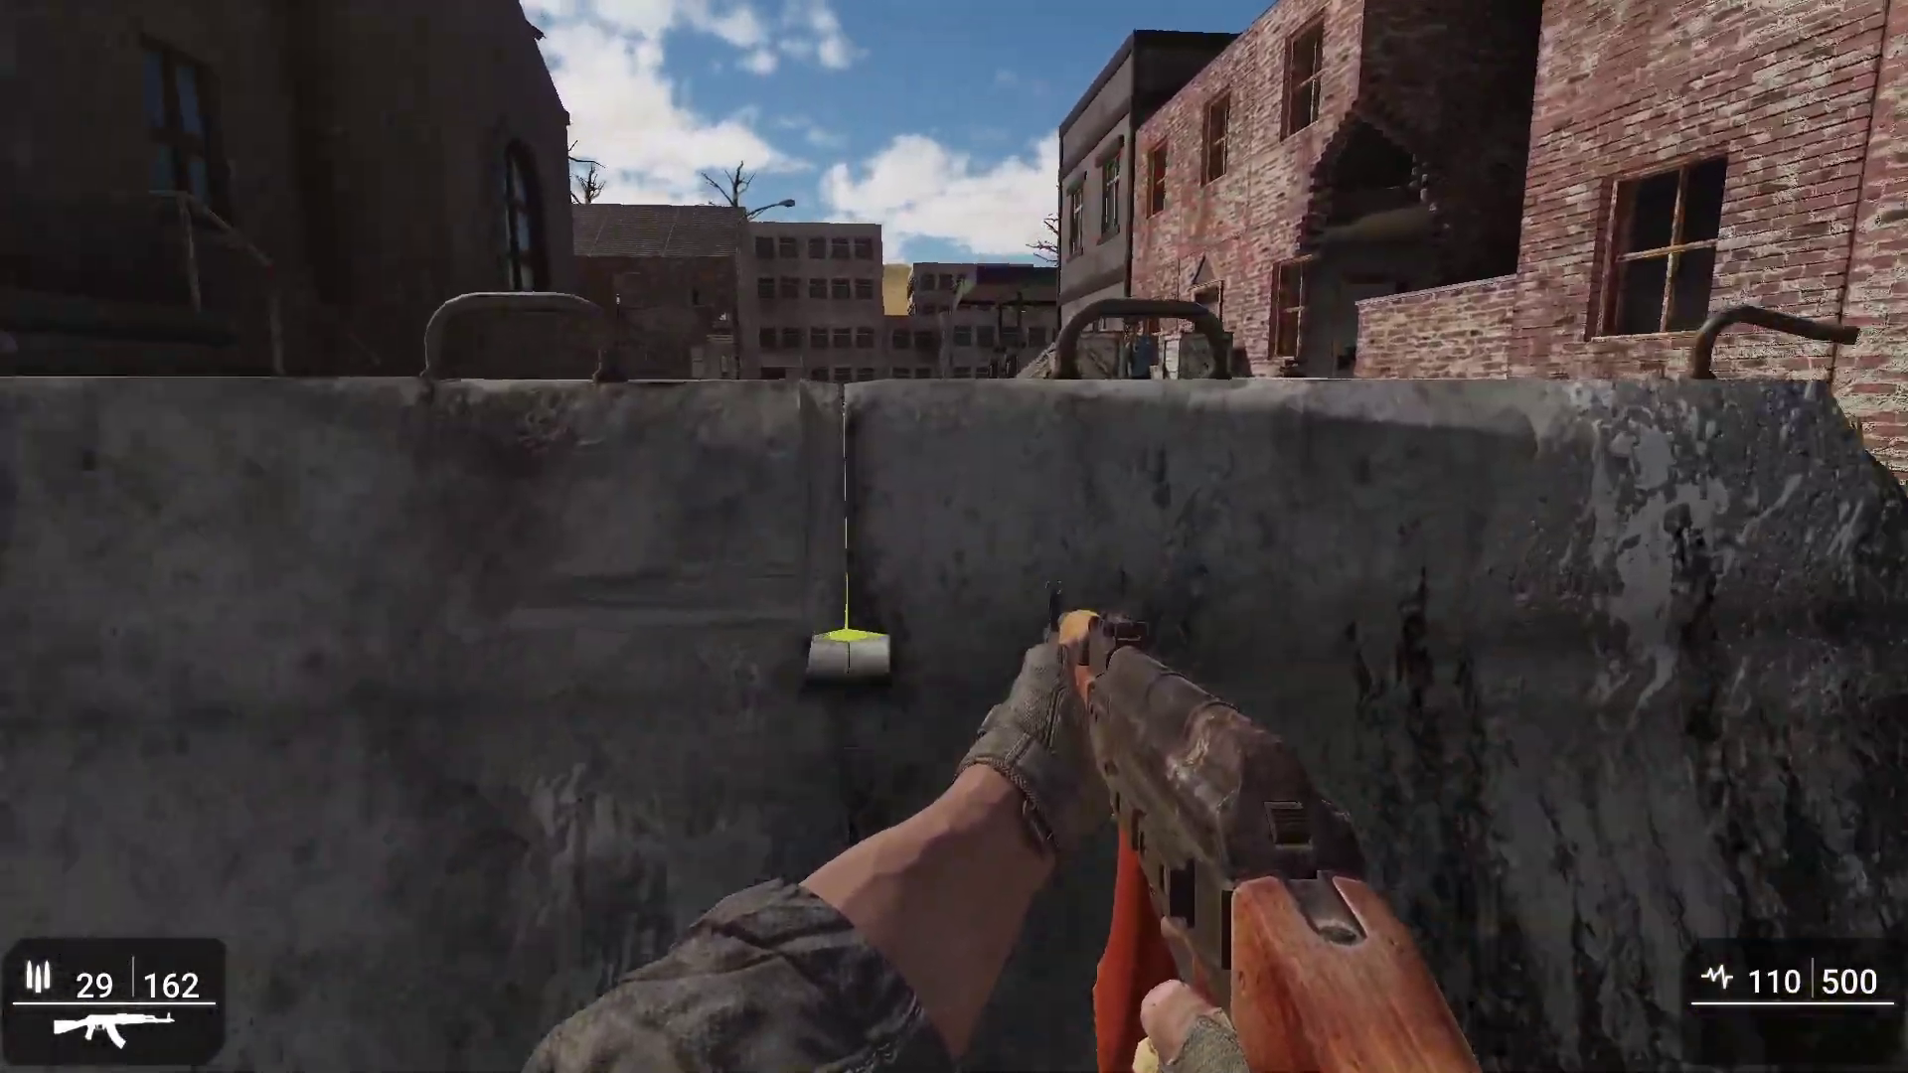
Step: Jump over the concrete barriers and shoot at the remaining police enemies
{"action": "key", "text": "space"}
{"action": "key", "text": "a"}
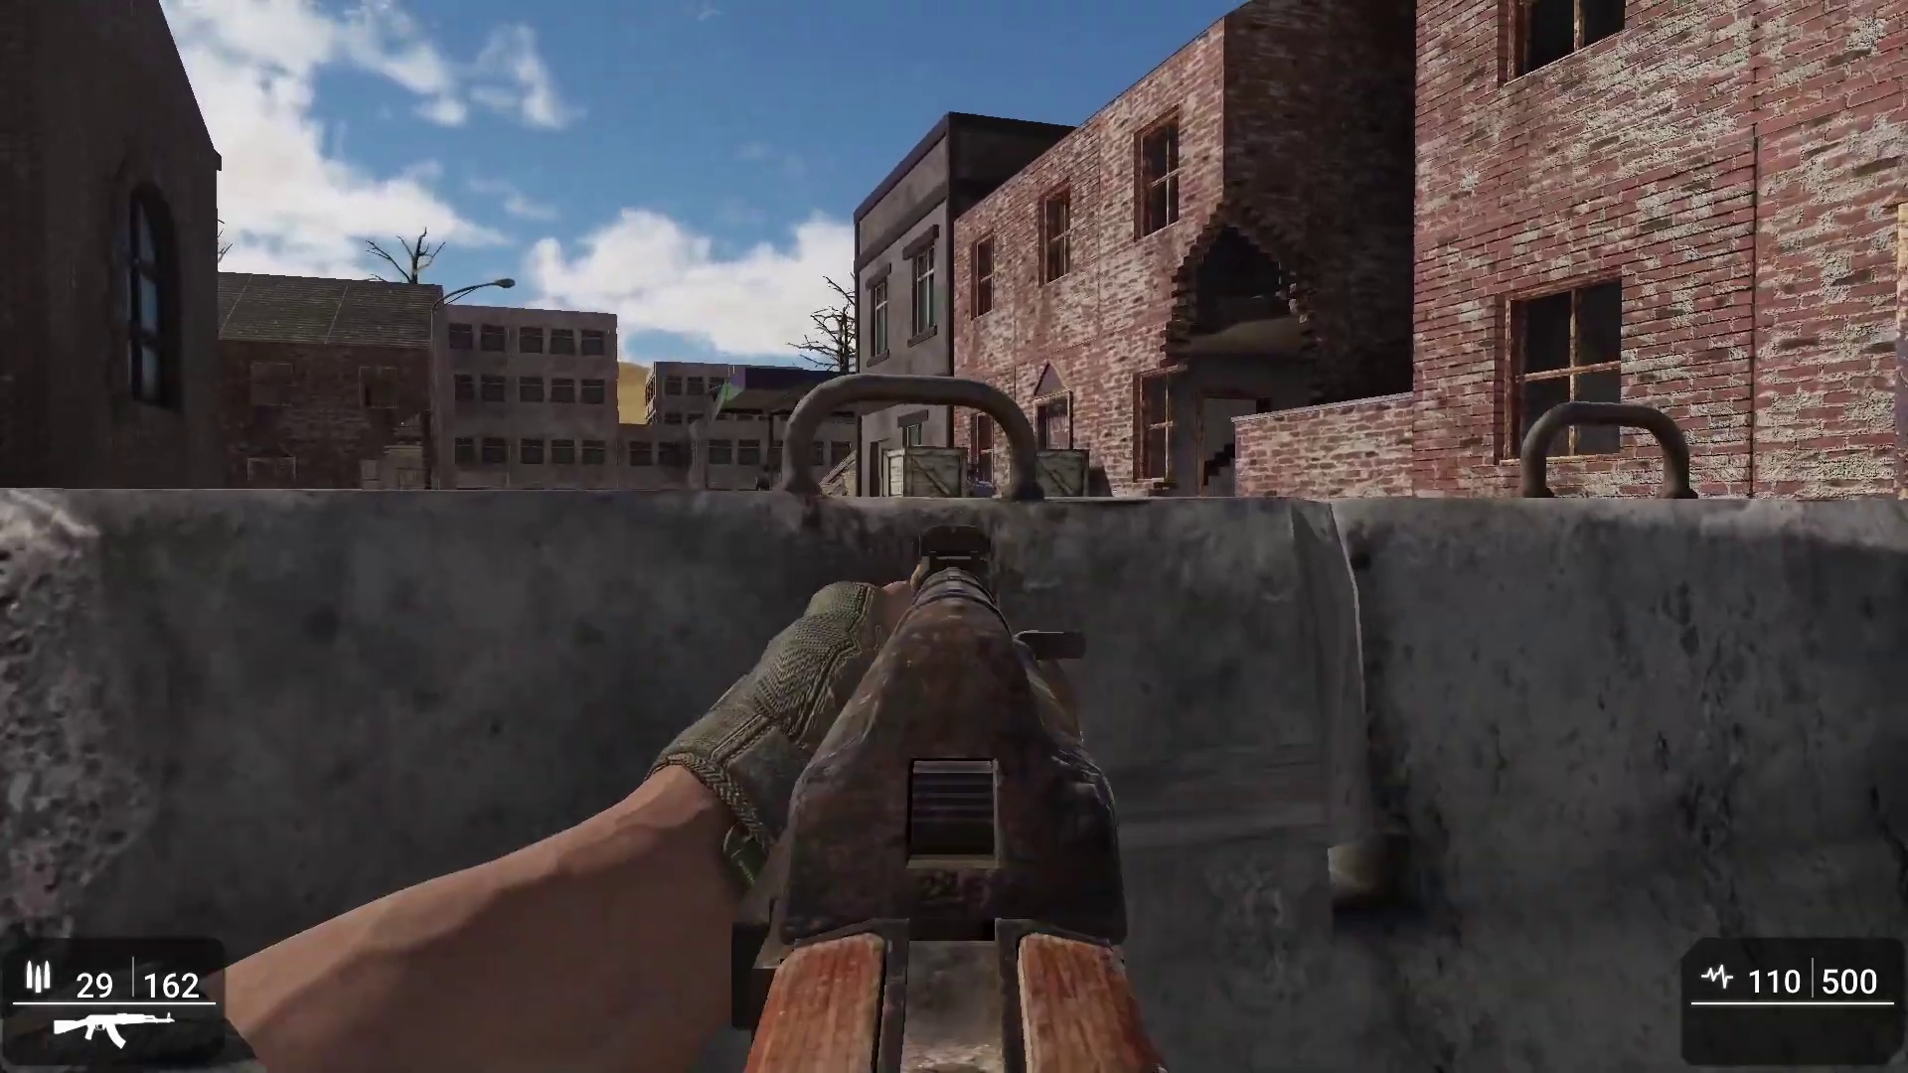
{"action": "key", "text": "space"}
{"action": "left_click", "coordinate": [955, 536]}
{"action": "left_click", "coordinate": [954, 537]}
{"action": "key", "text": "w"}
{"action": "key", "text": "d"}
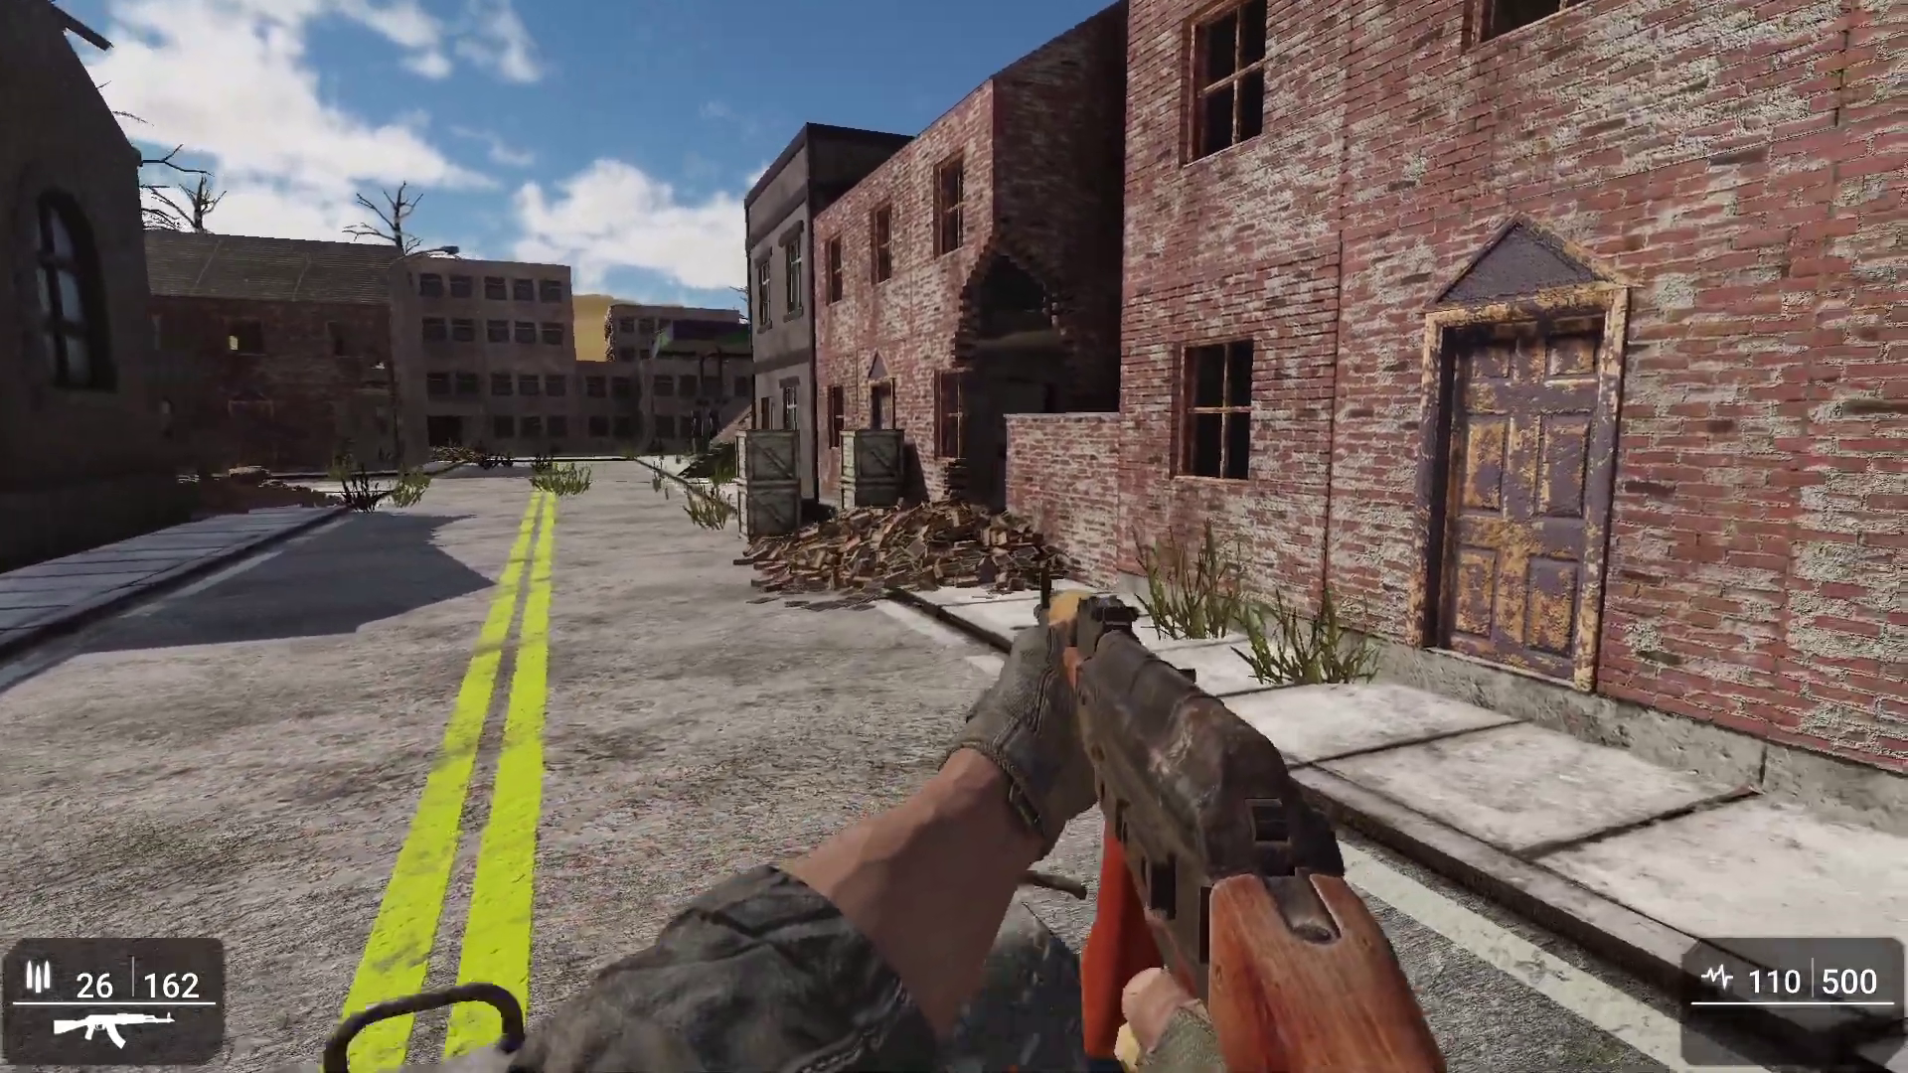
Step: Check the fallen enemy behind the wooden crates, back away and end the test game to return to the level editor
{"action": "key", "text": "w"}
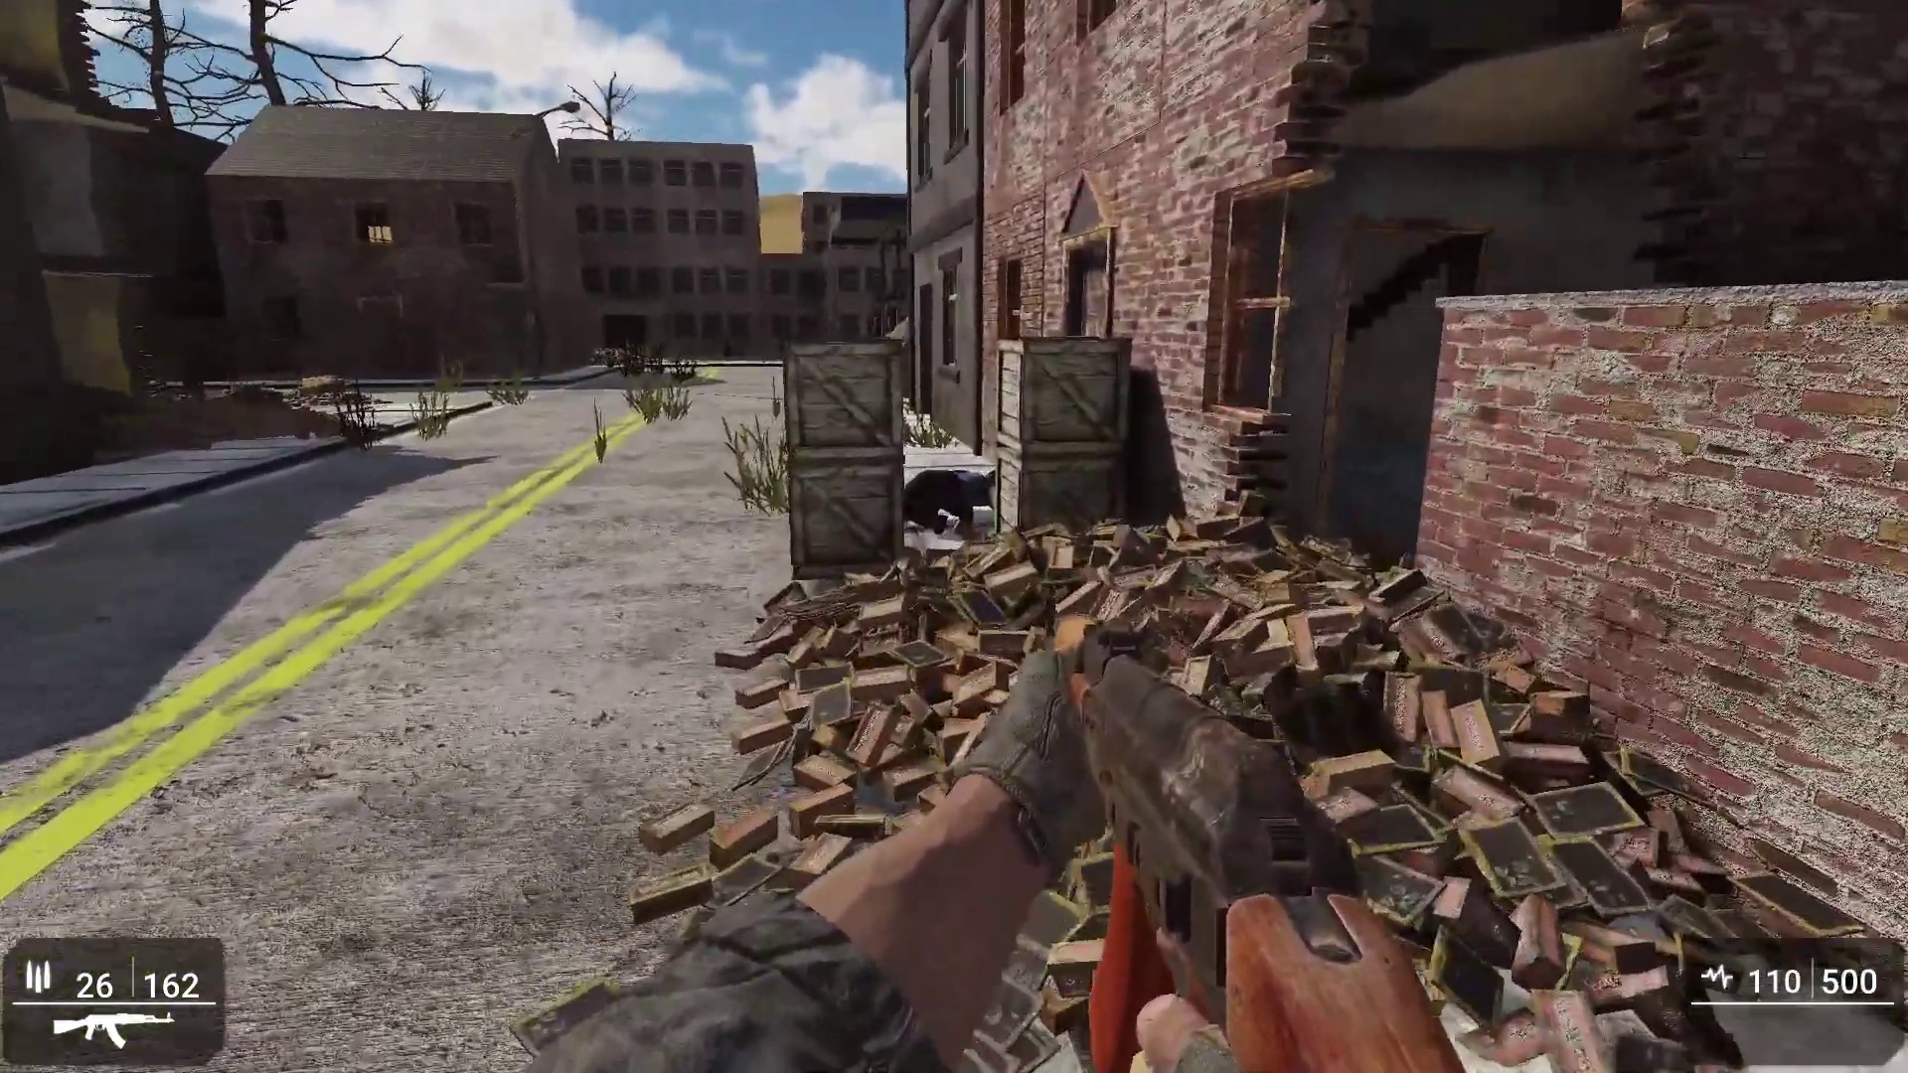
{"action": "key", "text": "s"}
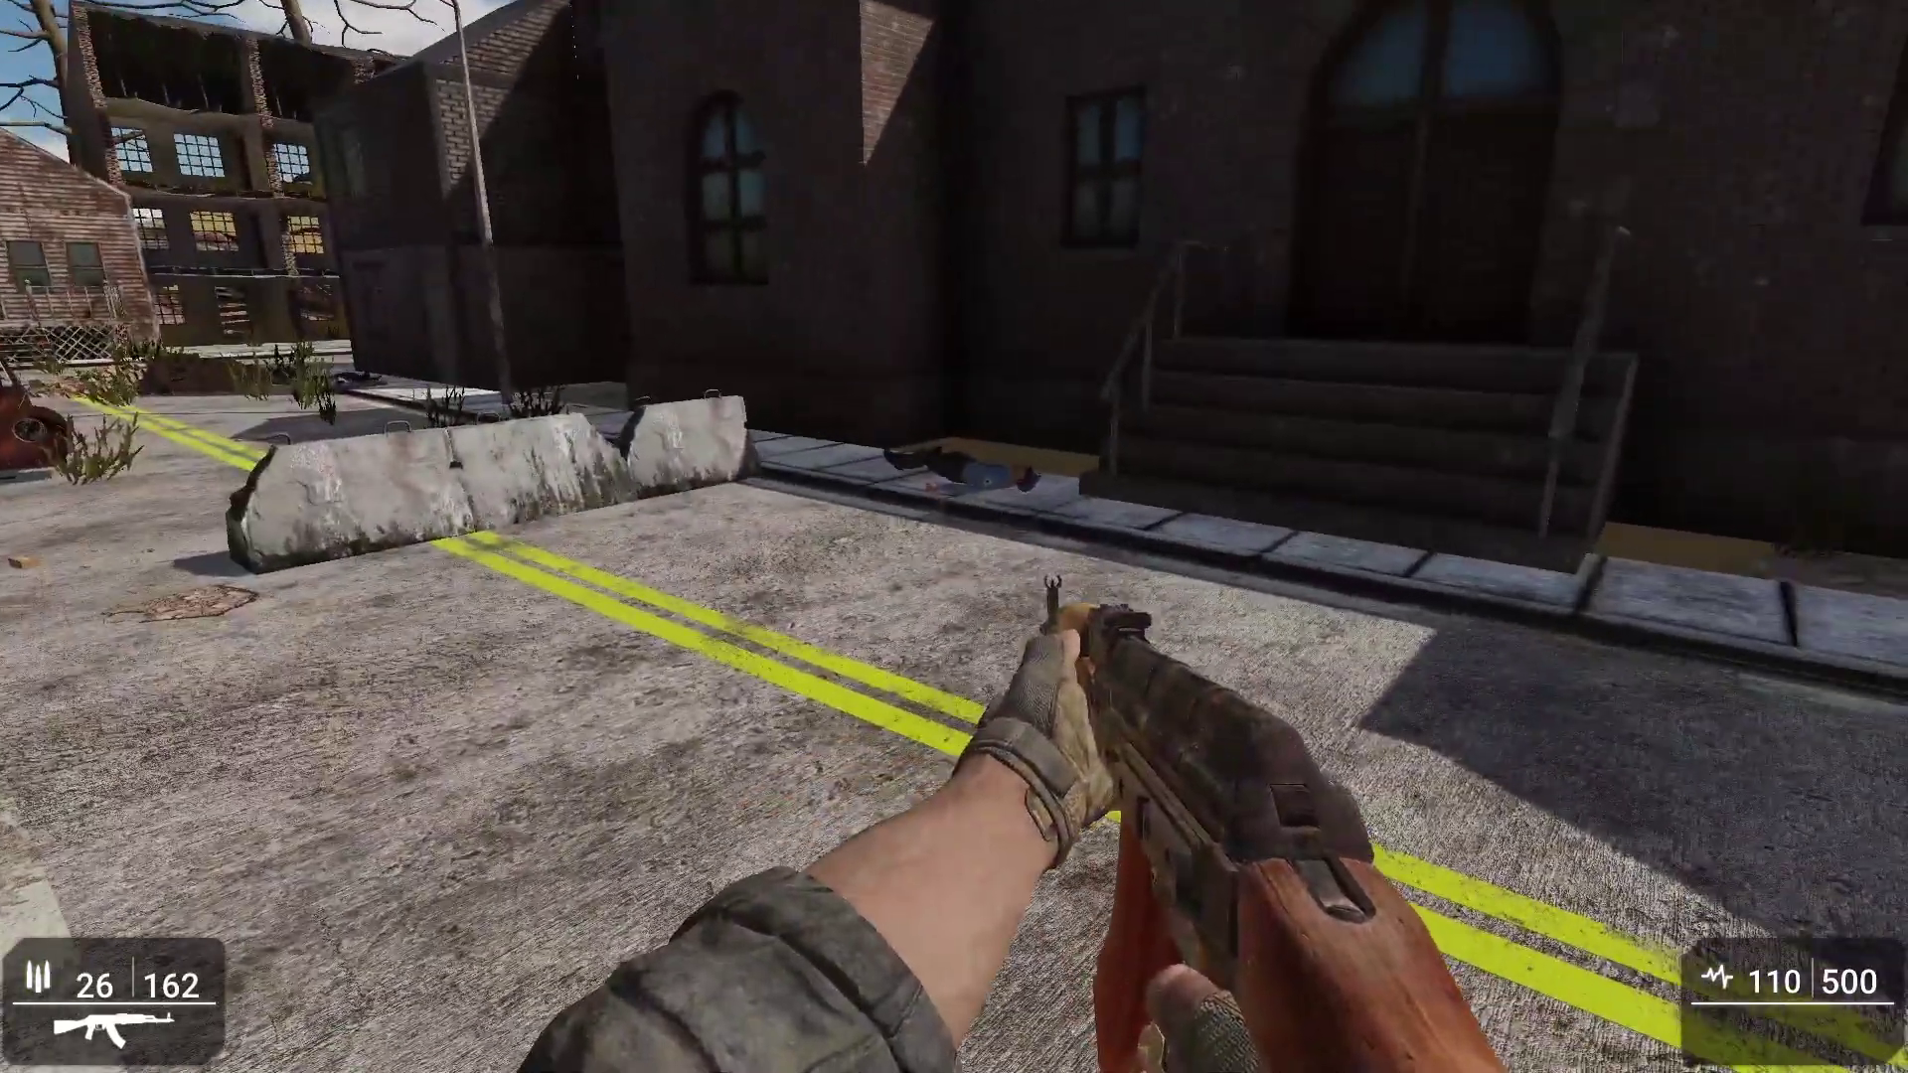
{"action": "key", "text": "Escape"}
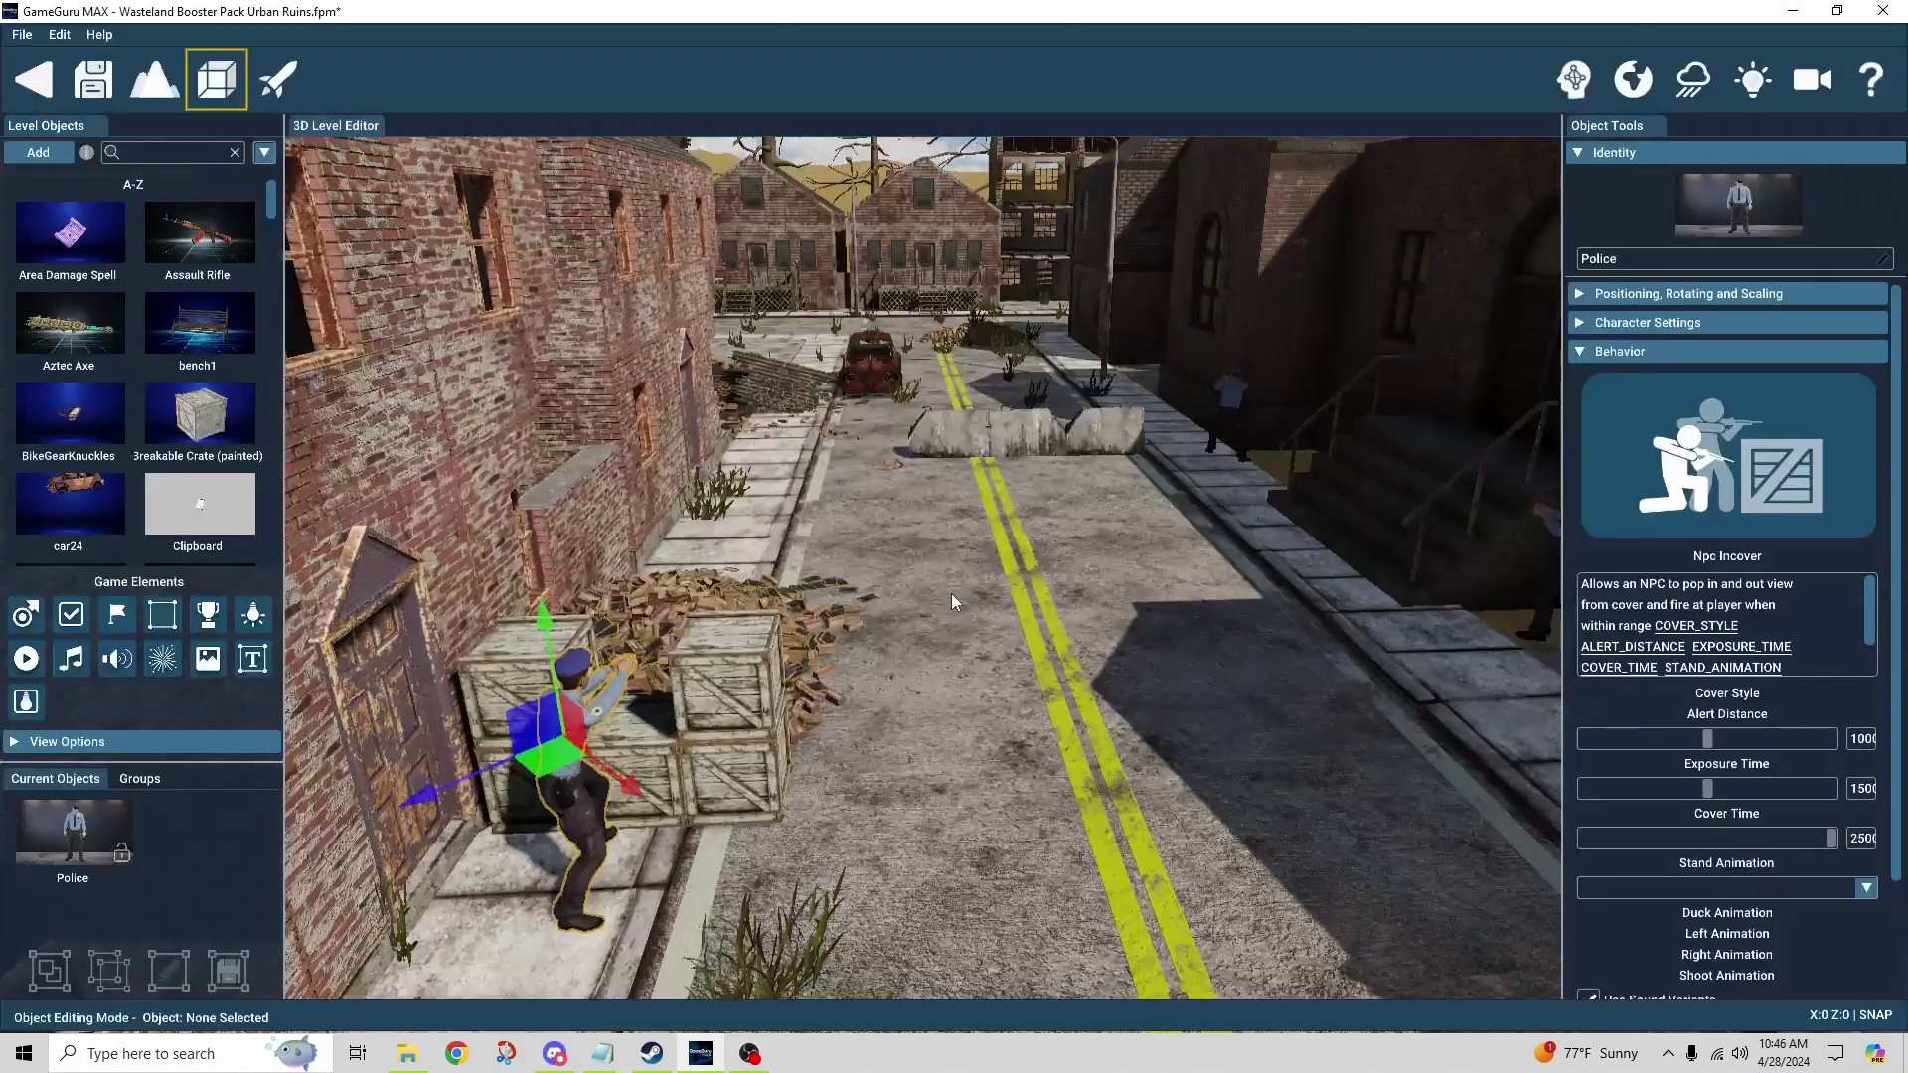
Step: Select the police character beside the church steps and review its Character Attack behavior settings
{"action": "right_click_drag", "start_coordinate": [989, 621], "coordinate": [1256, 564]}
{"action": "right_click_drag", "start_coordinate": [1055, 621], "coordinate": [943, 636]}
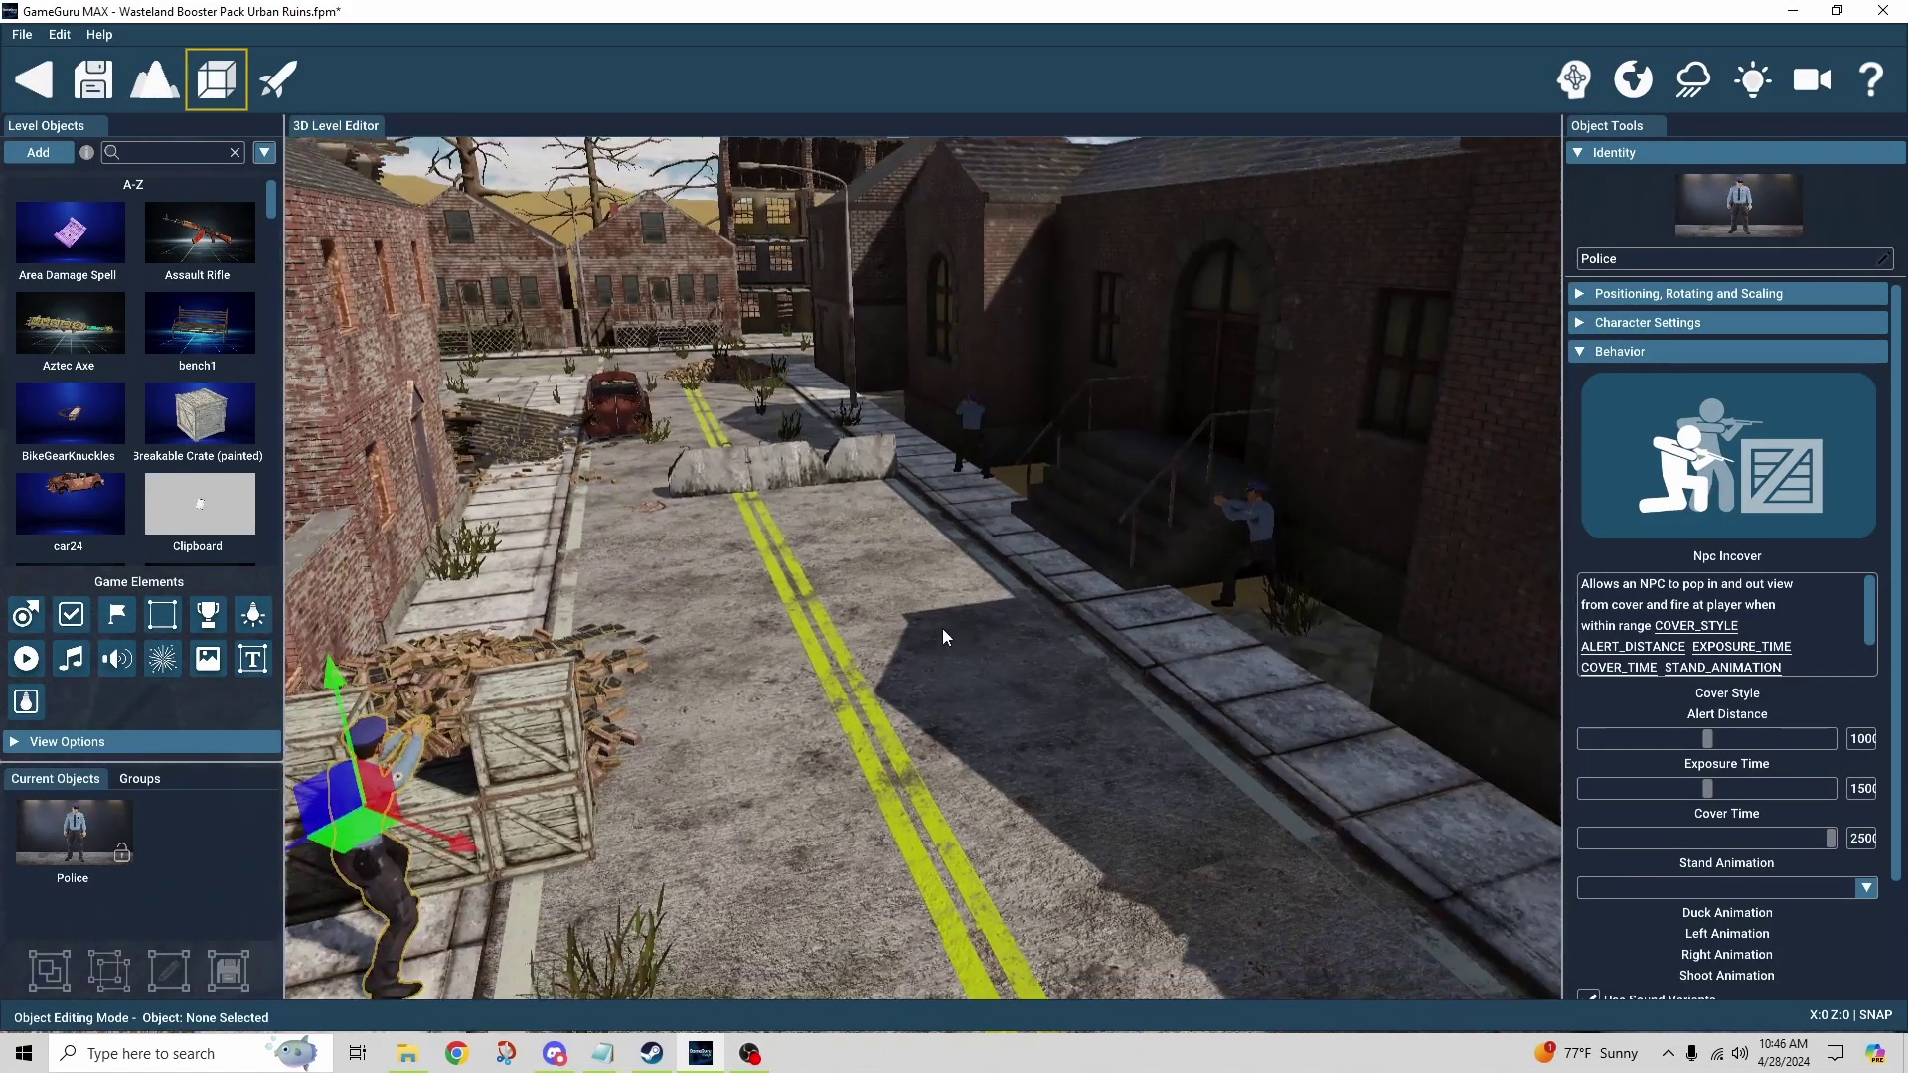
{"action": "scroll", "coordinate": [785, 663], "scroll_direction": "down", "scroll_amount": 2}
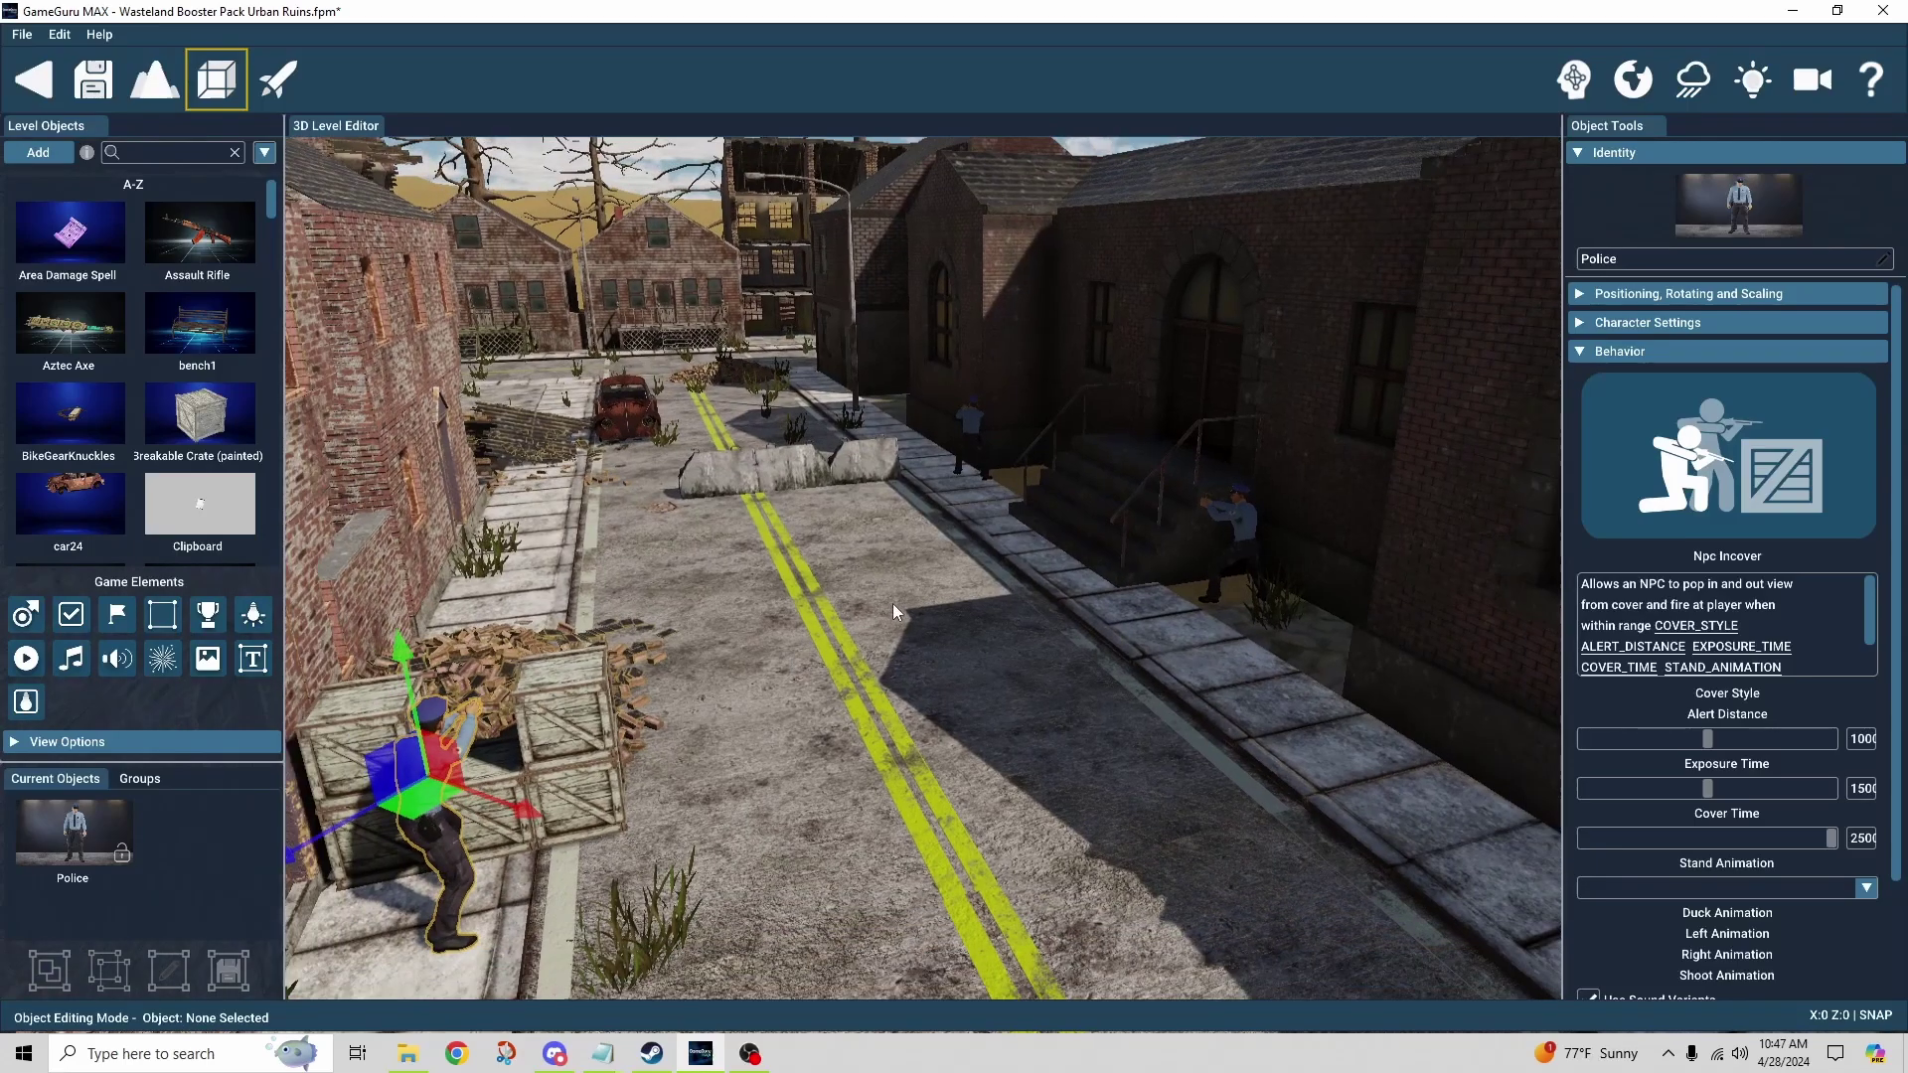
{"action": "left_click", "coordinate": [1243, 513]}
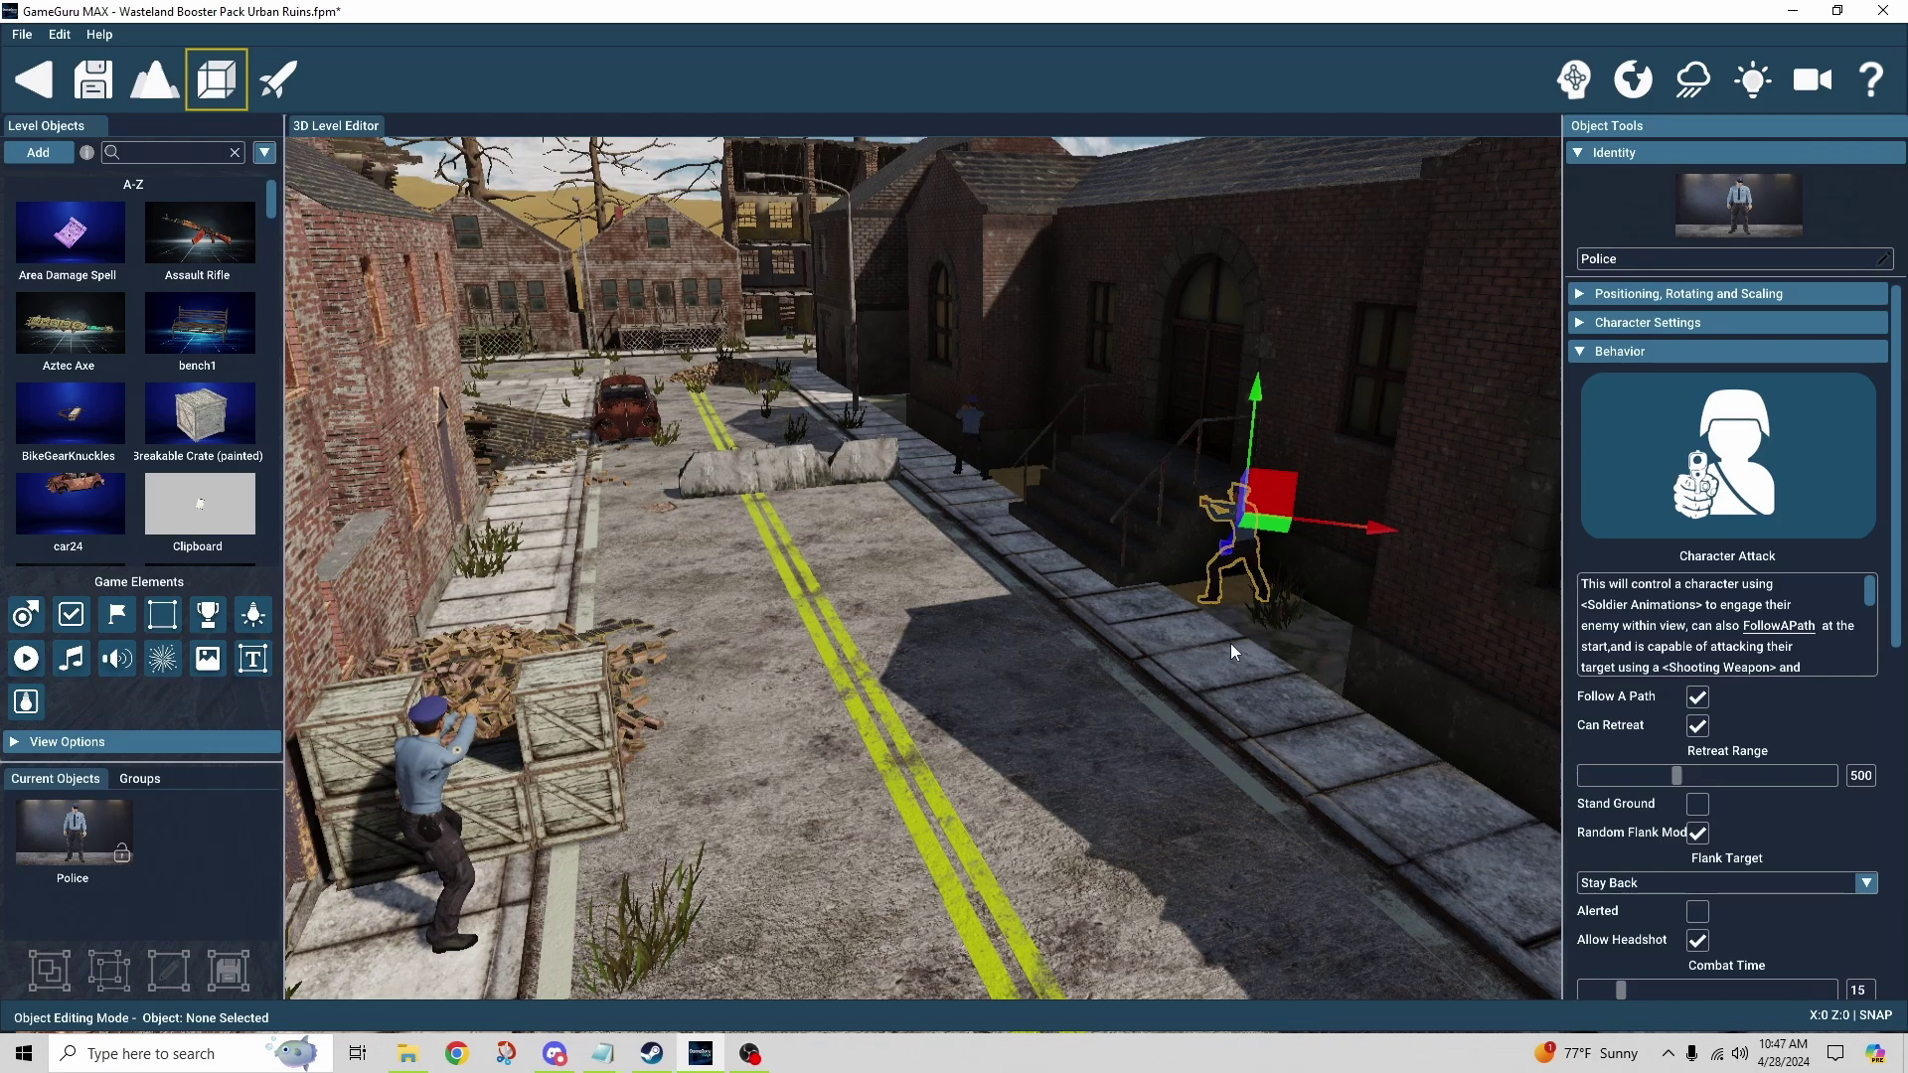
{"action": "scroll", "coordinate": [1182, 727], "scroll_direction": "up", "scroll_amount": 3}
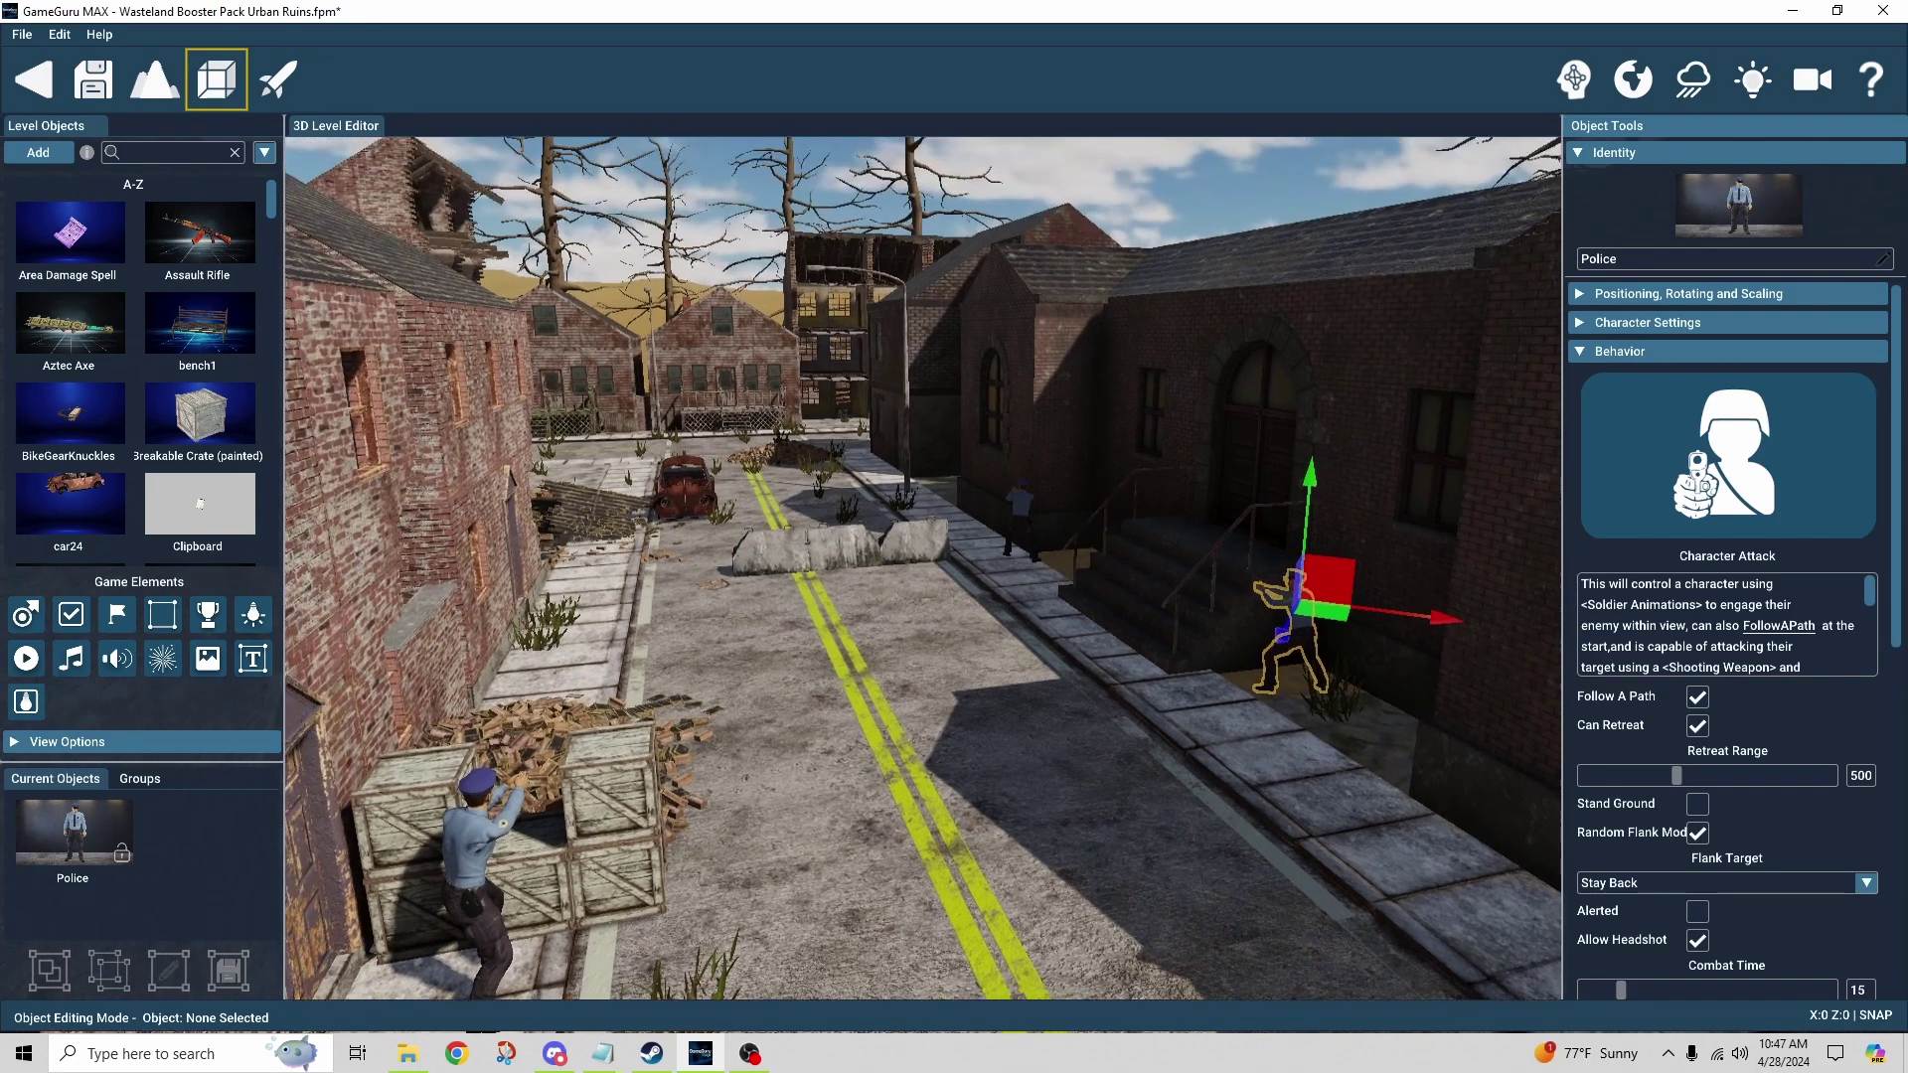
Step: Select the police character at the church corner and review its Npc Incover settings, including the Cover Style options
{"action": "left_click", "coordinate": [1028, 509]}
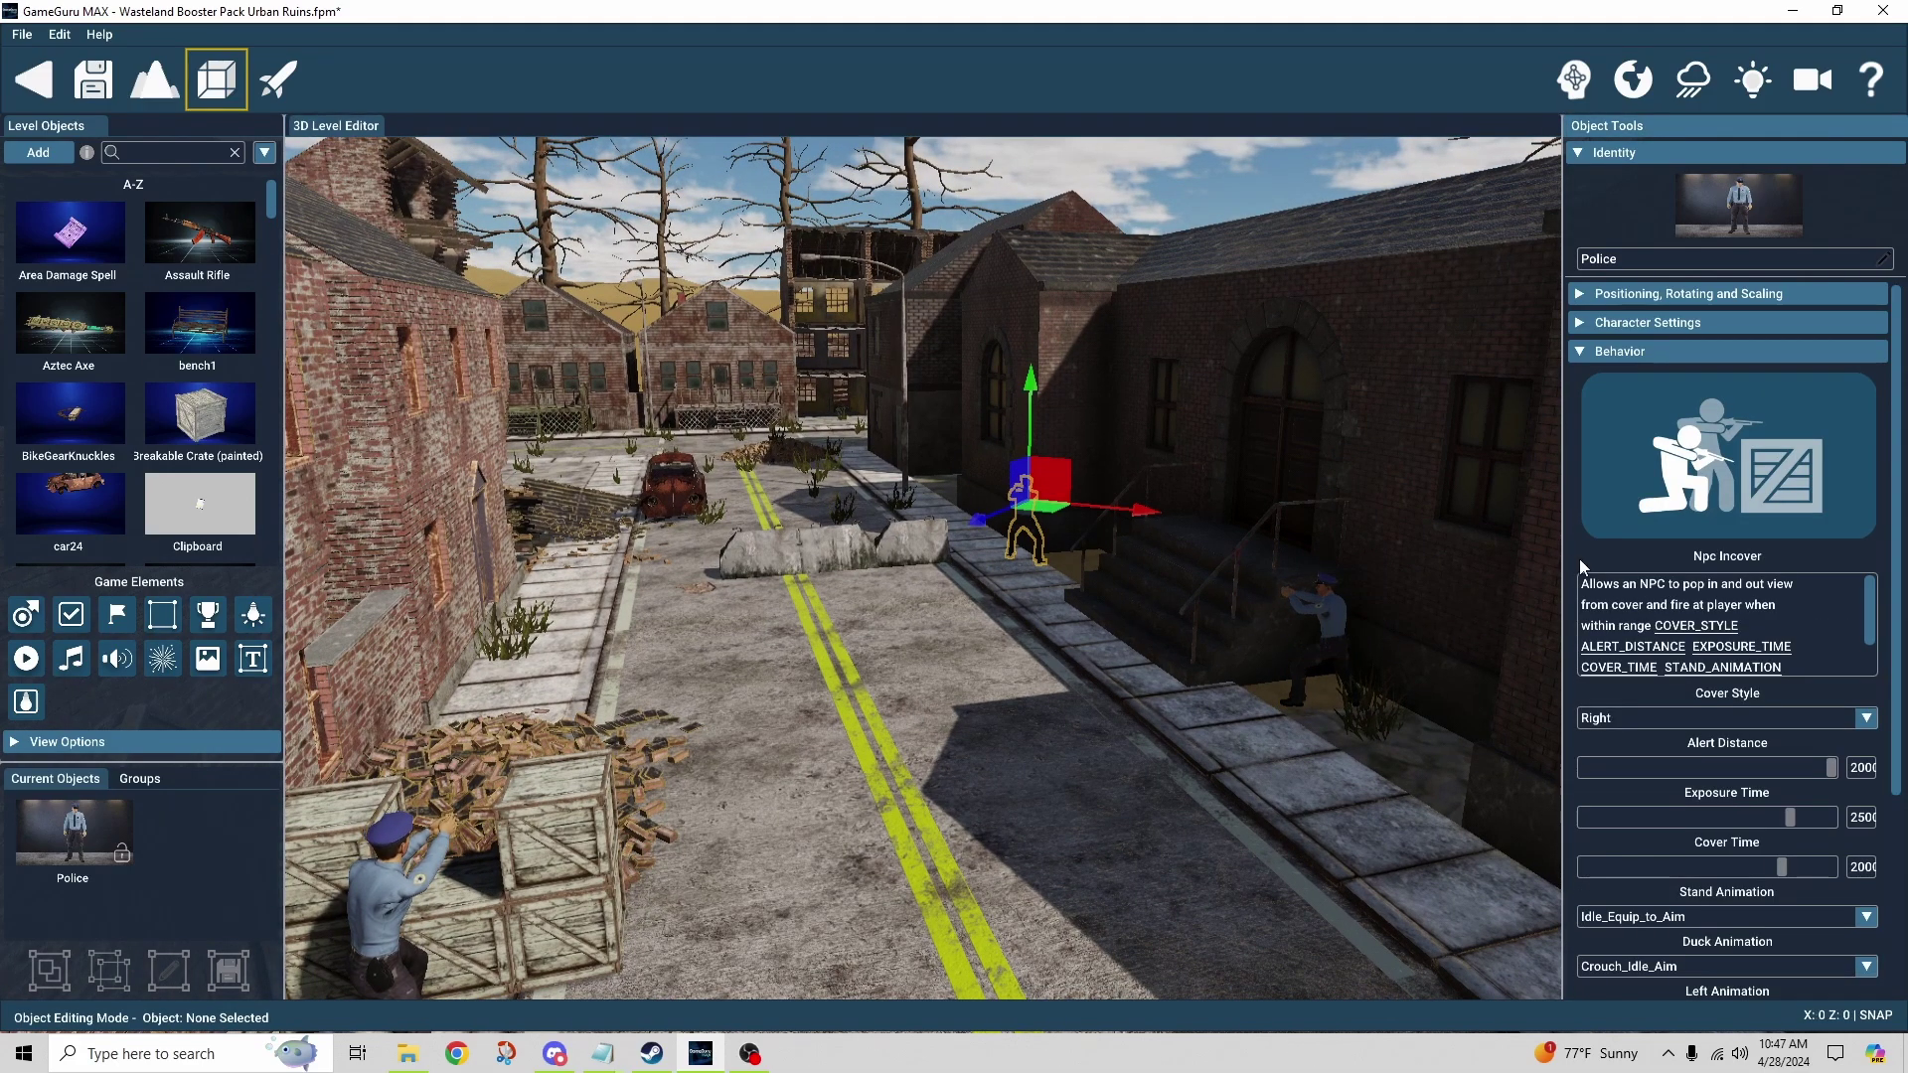
{"action": "scroll", "coordinate": [1591, 562], "scroll_direction": "down", "scroll_amount": 3}
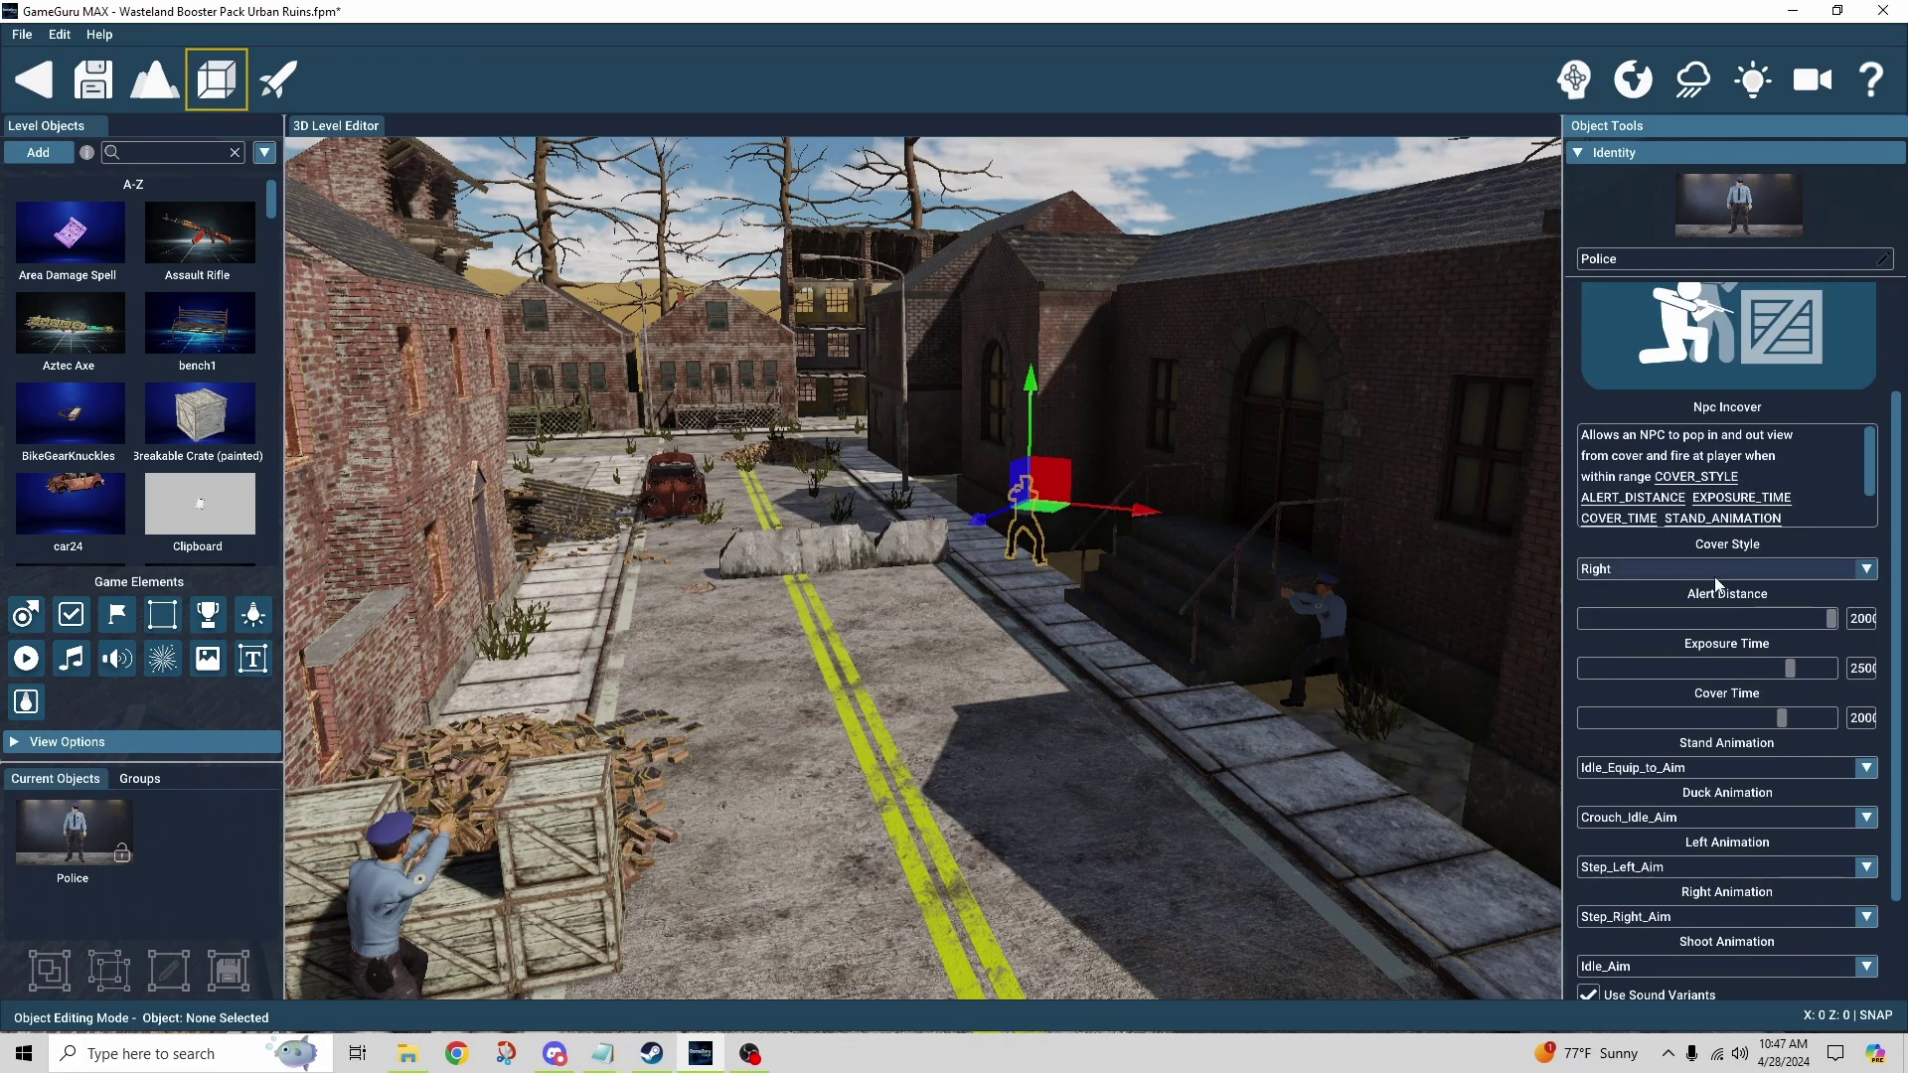
{"action": "left_click", "coordinate": [1644, 573]}
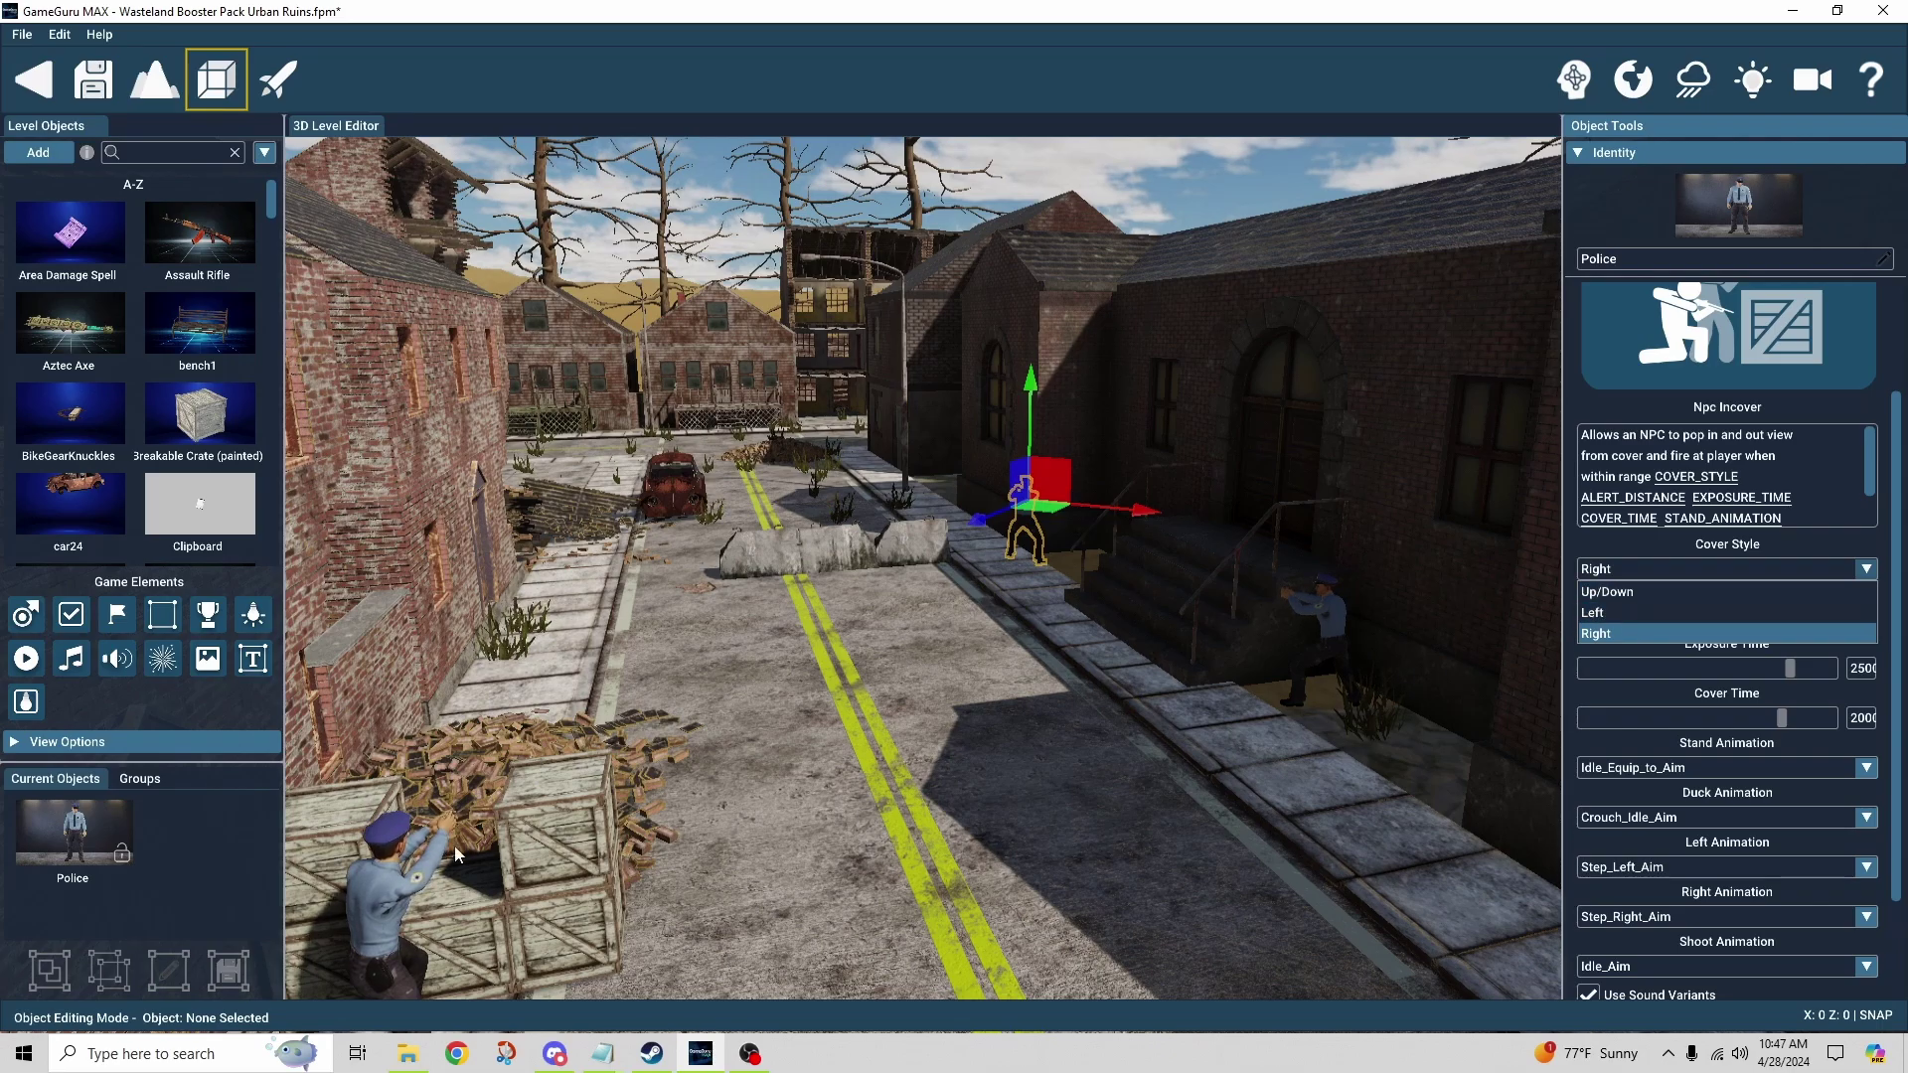
{"action": "left_click", "coordinate": [1571, 557]}
{"action": "scroll", "coordinate": [1576, 585], "scroll_direction": "down", "scroll_amount": 1}
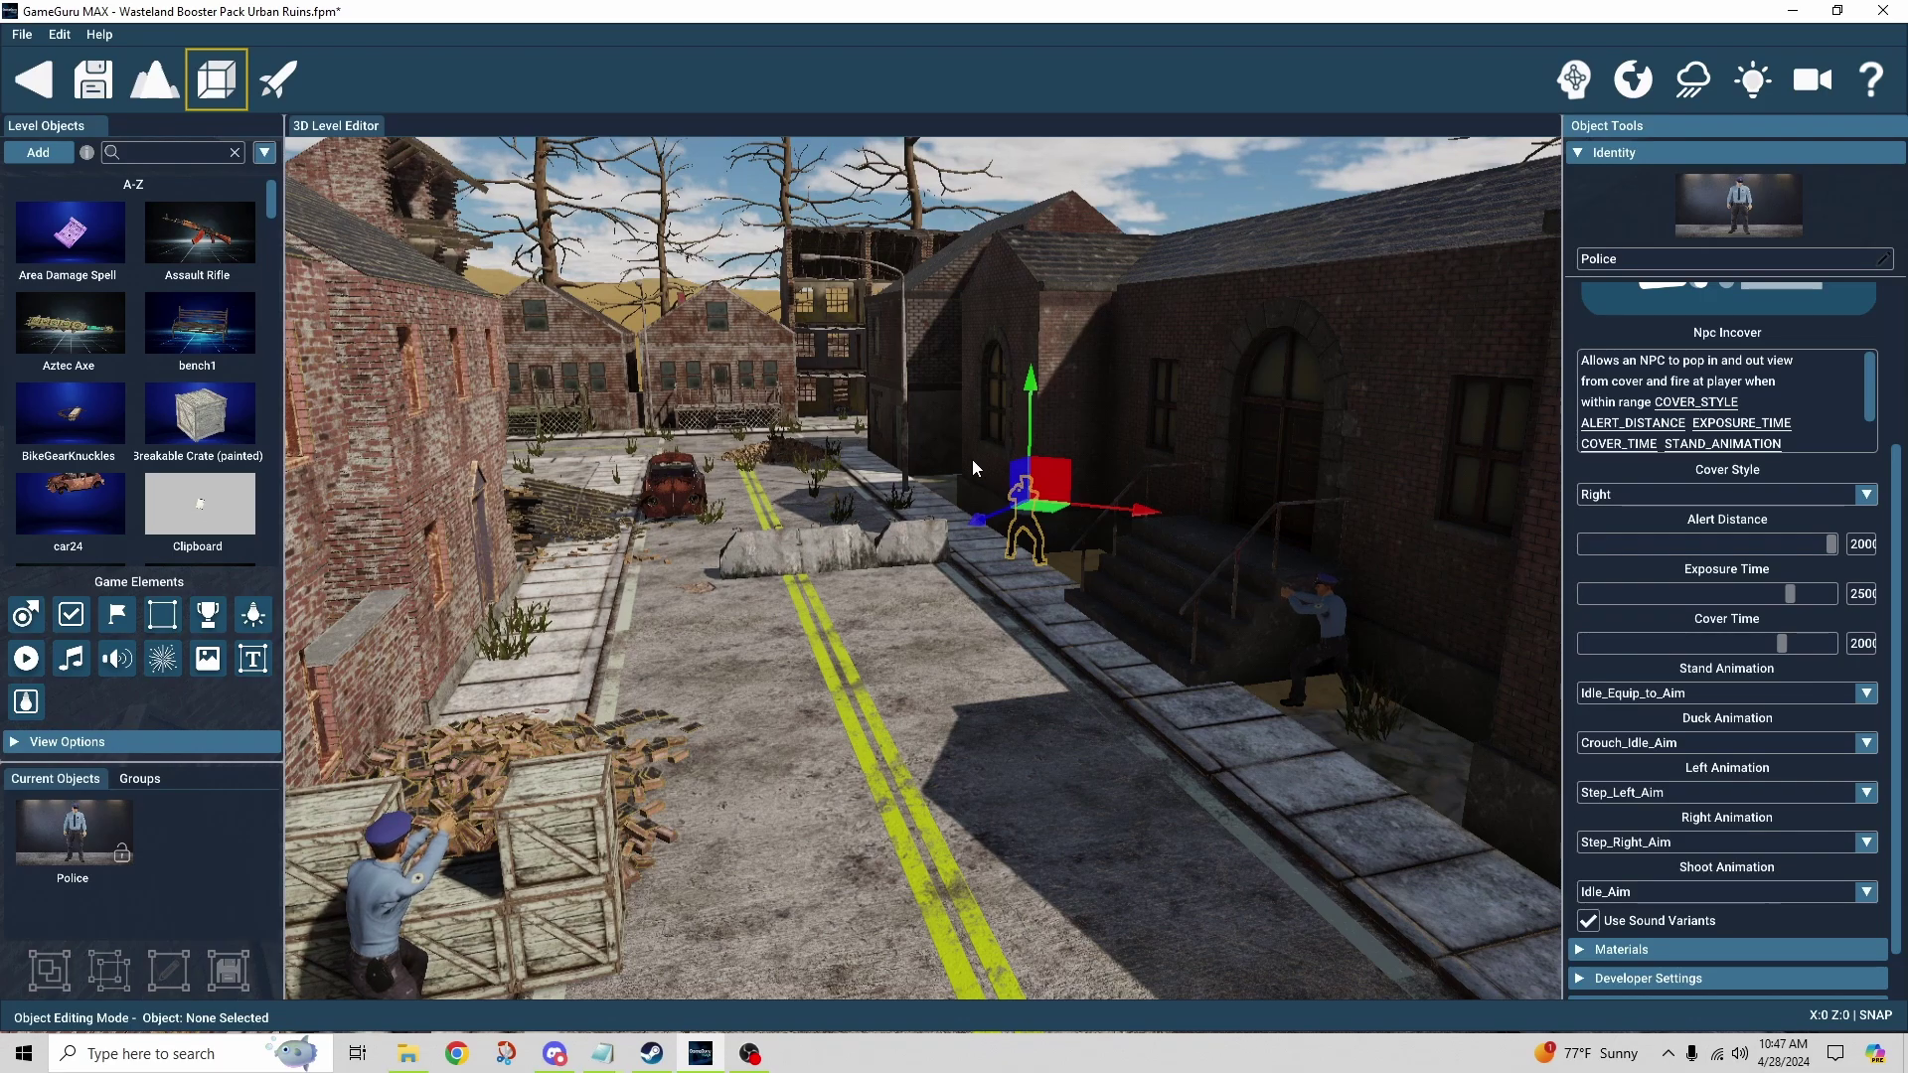
Step: Compare the Npc Incover settings of the police character behind the crates with those of the one at the church corner
{"action": "left_click", "coordinate": [387, 902]}
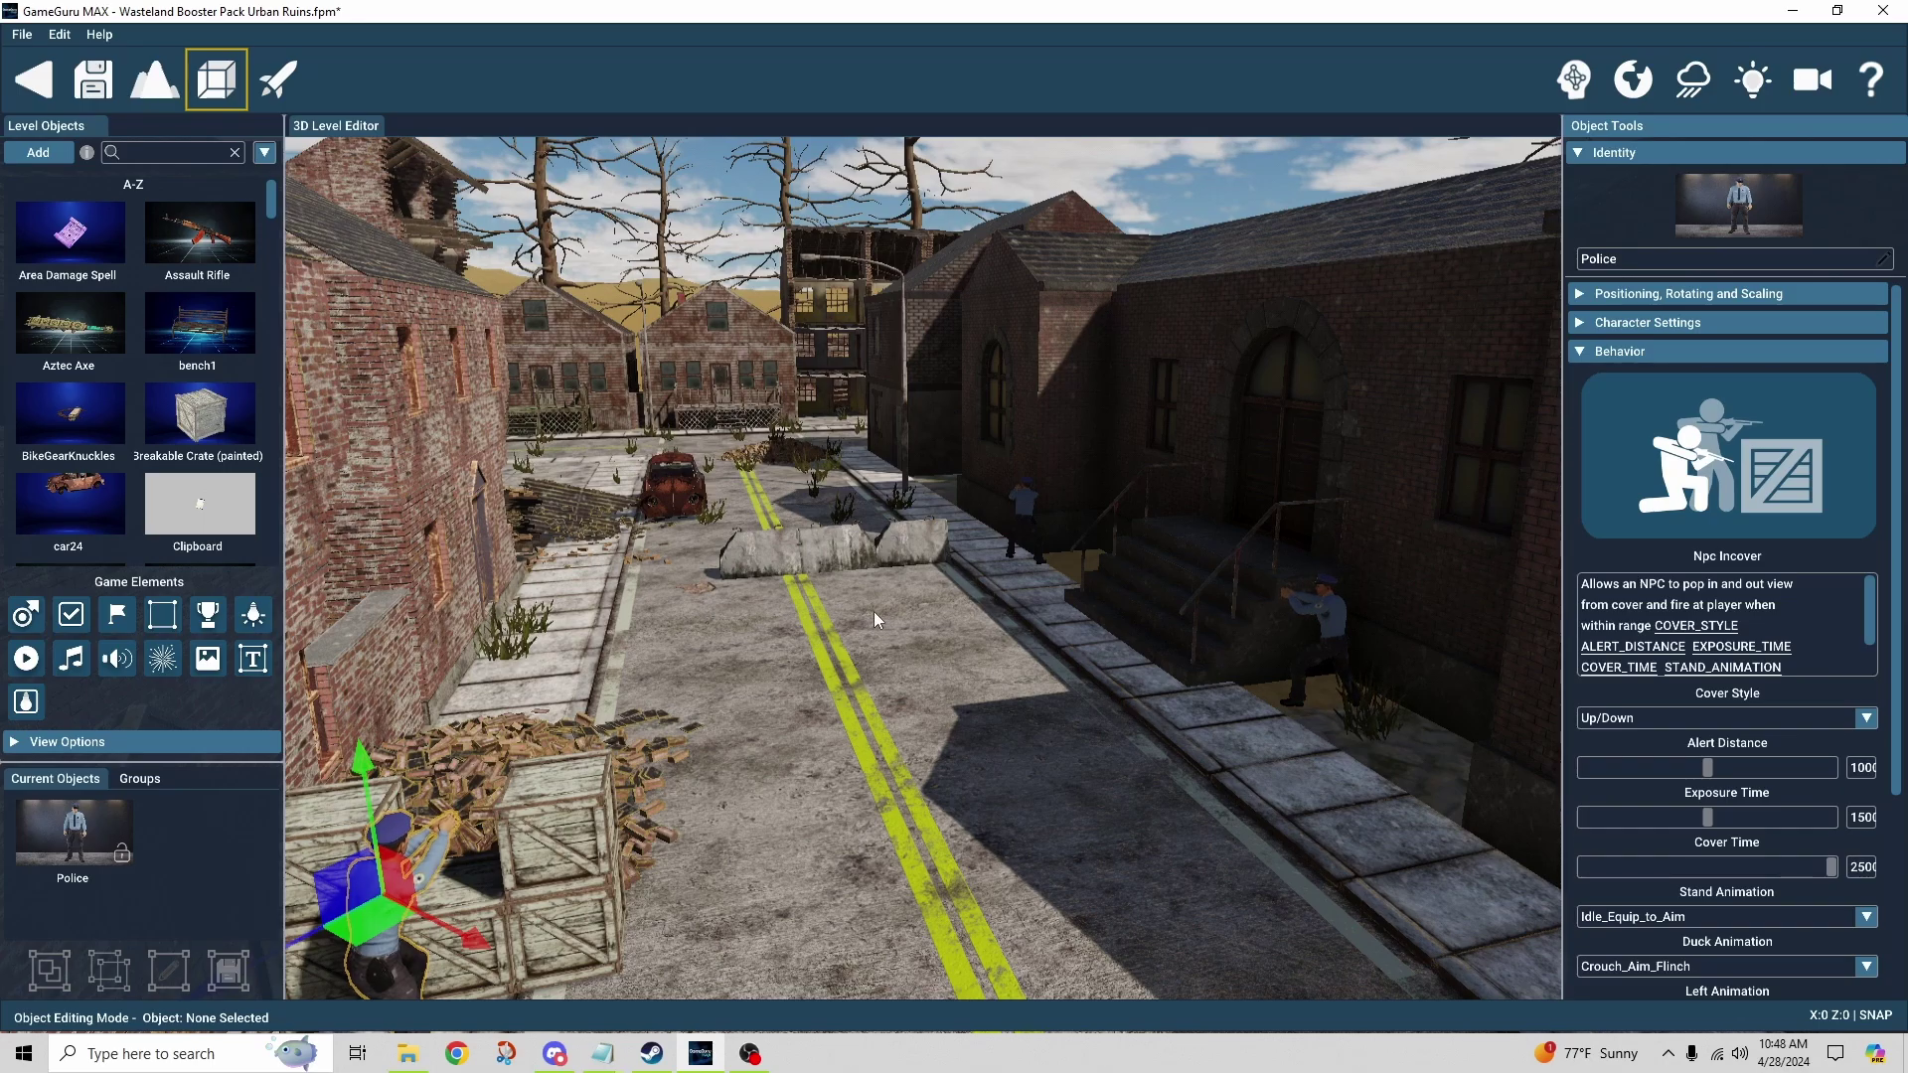
{"action": "left_click", "coordinate": [1028, 511]}
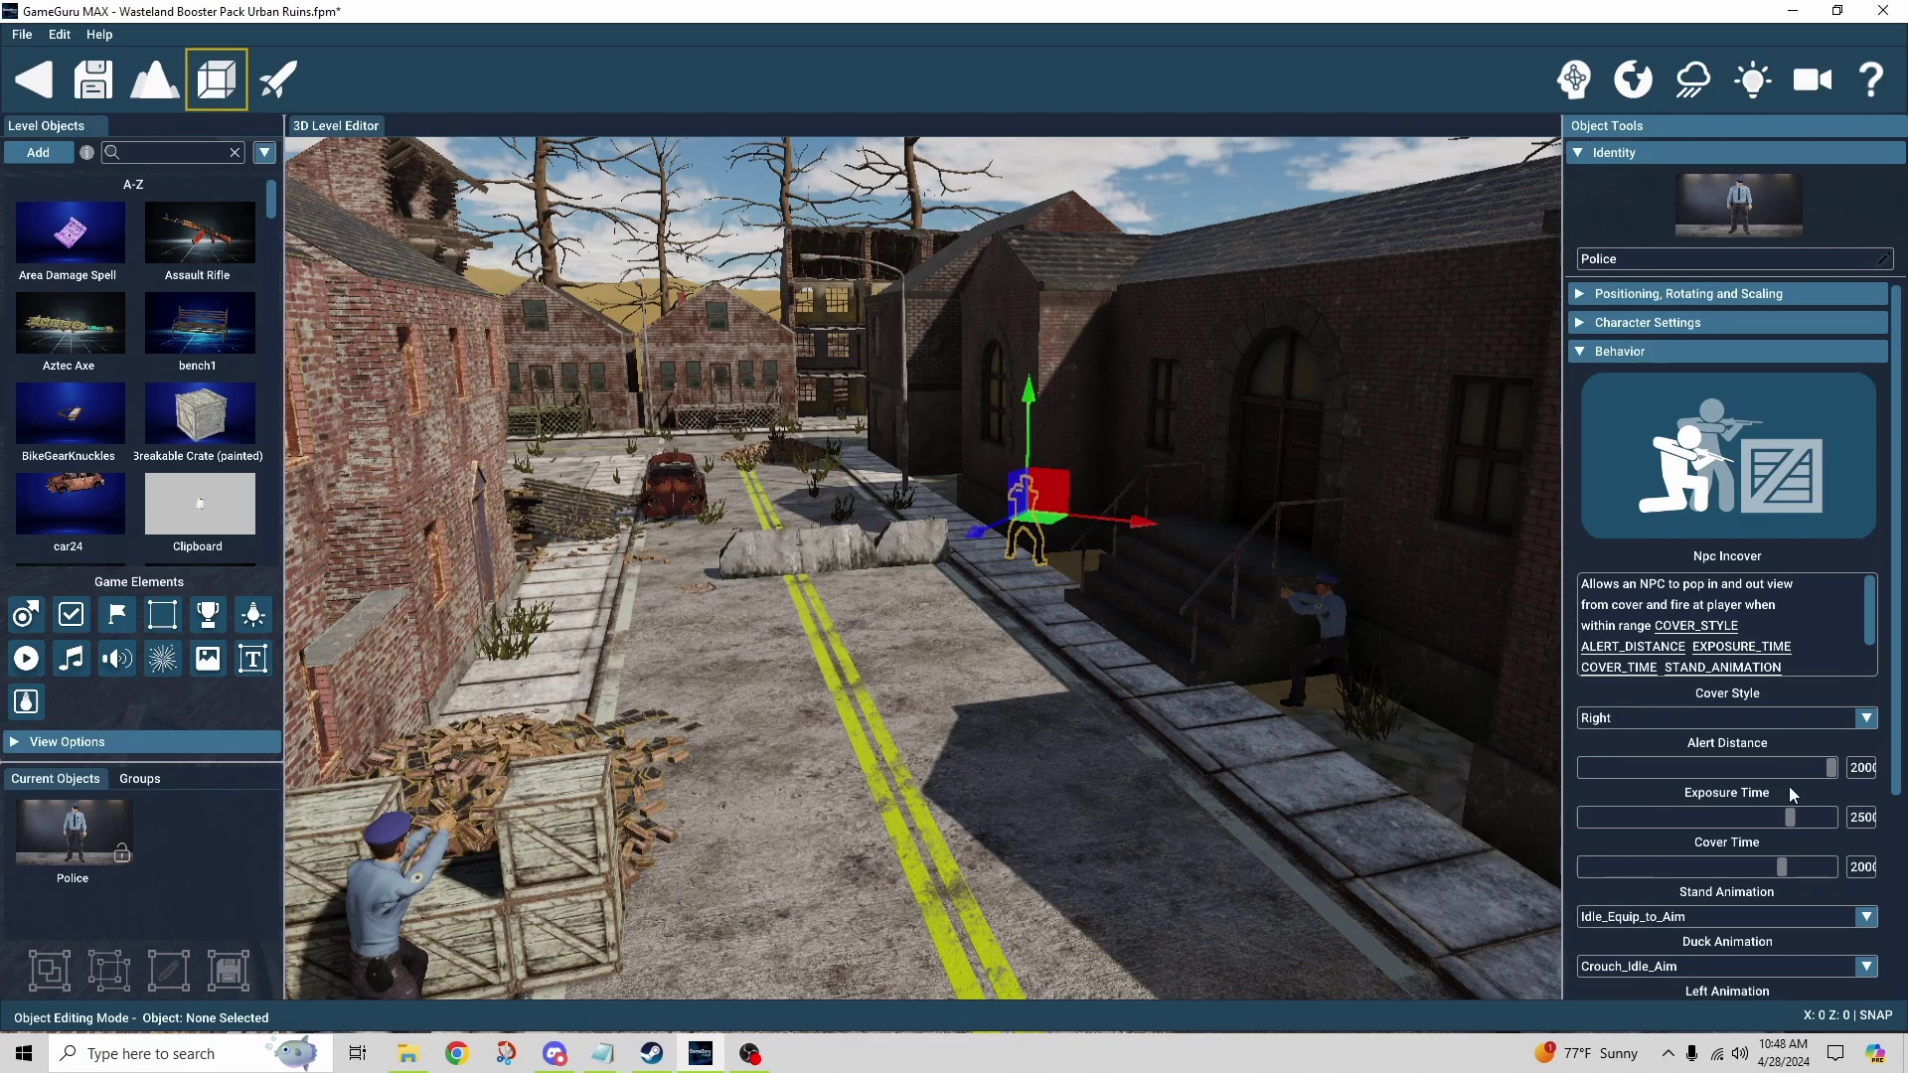
{"action": "scroll", "coordinate": [1895, 828], "scroll_direction": "down", "scroll_amount": 1}
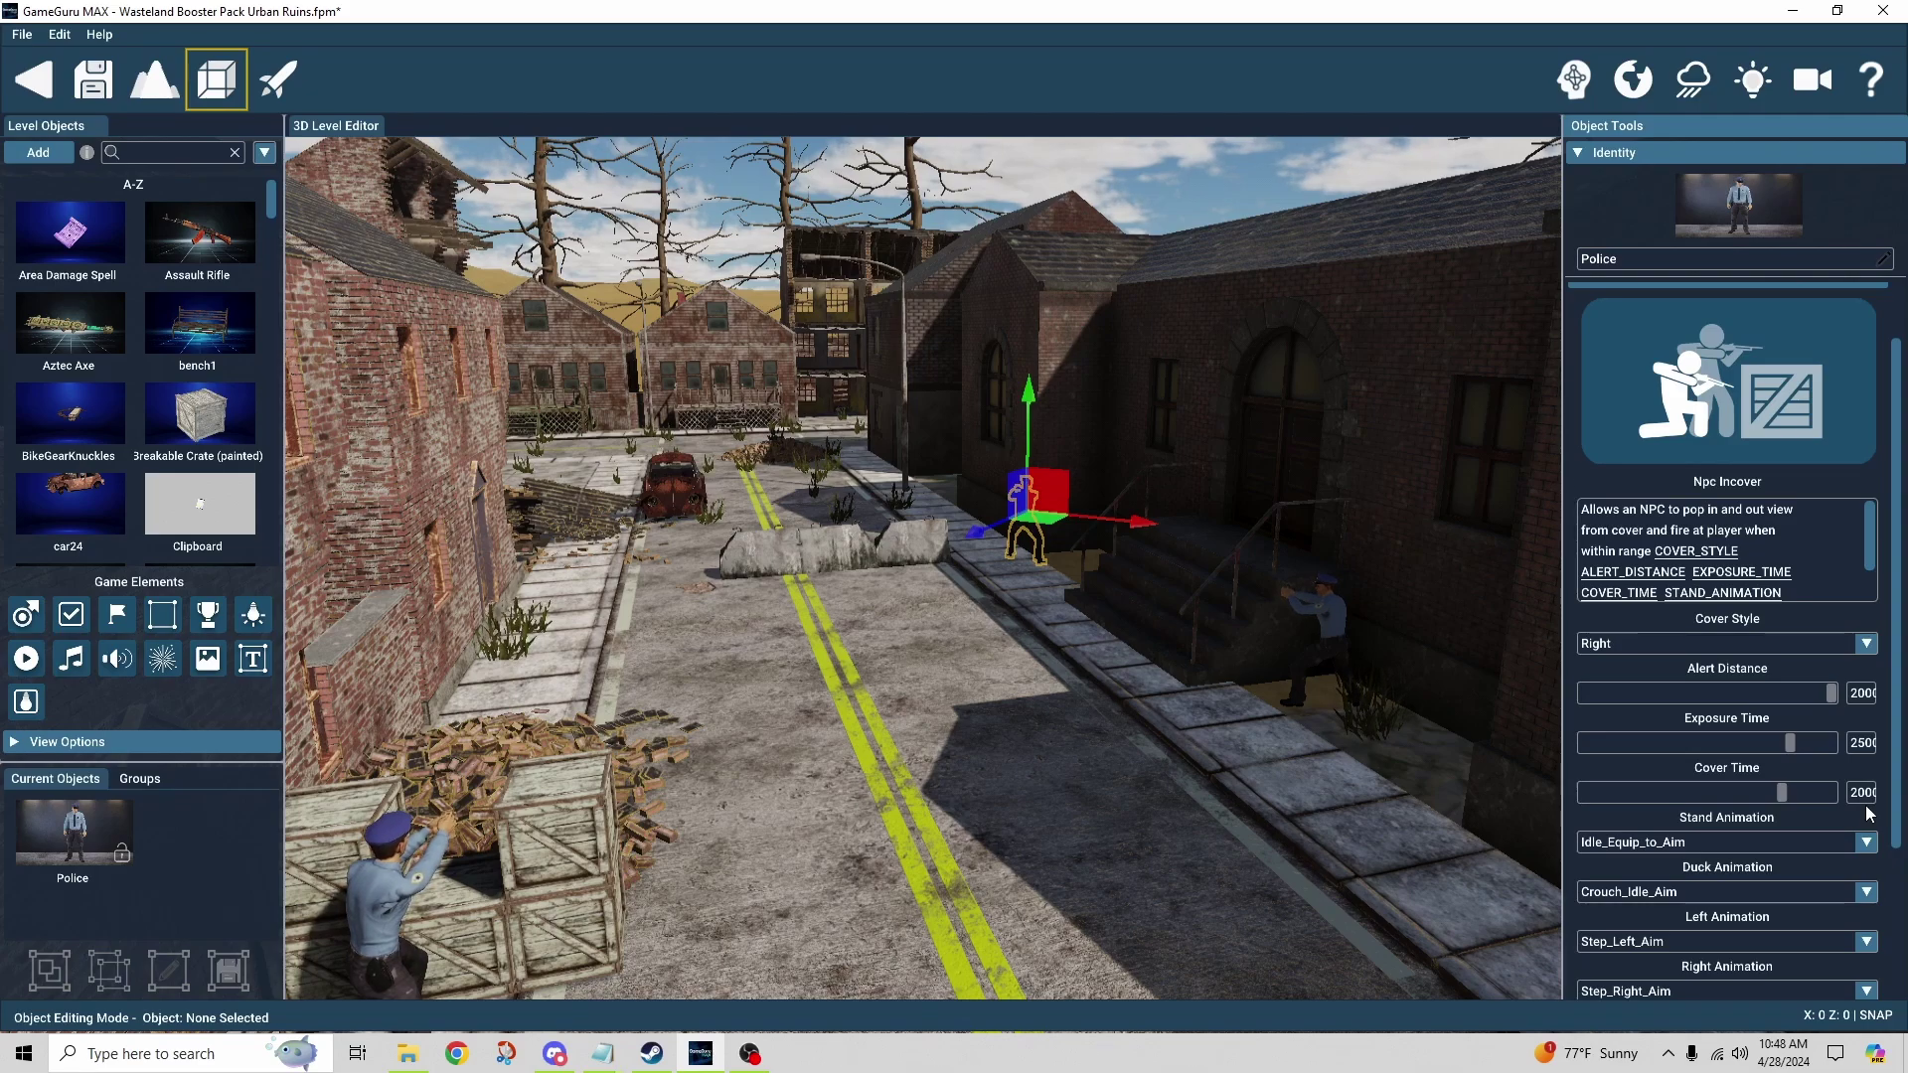
Step: Review the animation settings of the police character at the church corner, including the list of available Stand Animation options, keeping the selection unchanged
{"action": "scroll", "coordinate": [1867, 814], "scroll_direction": "down", "scroll_amount": 3}
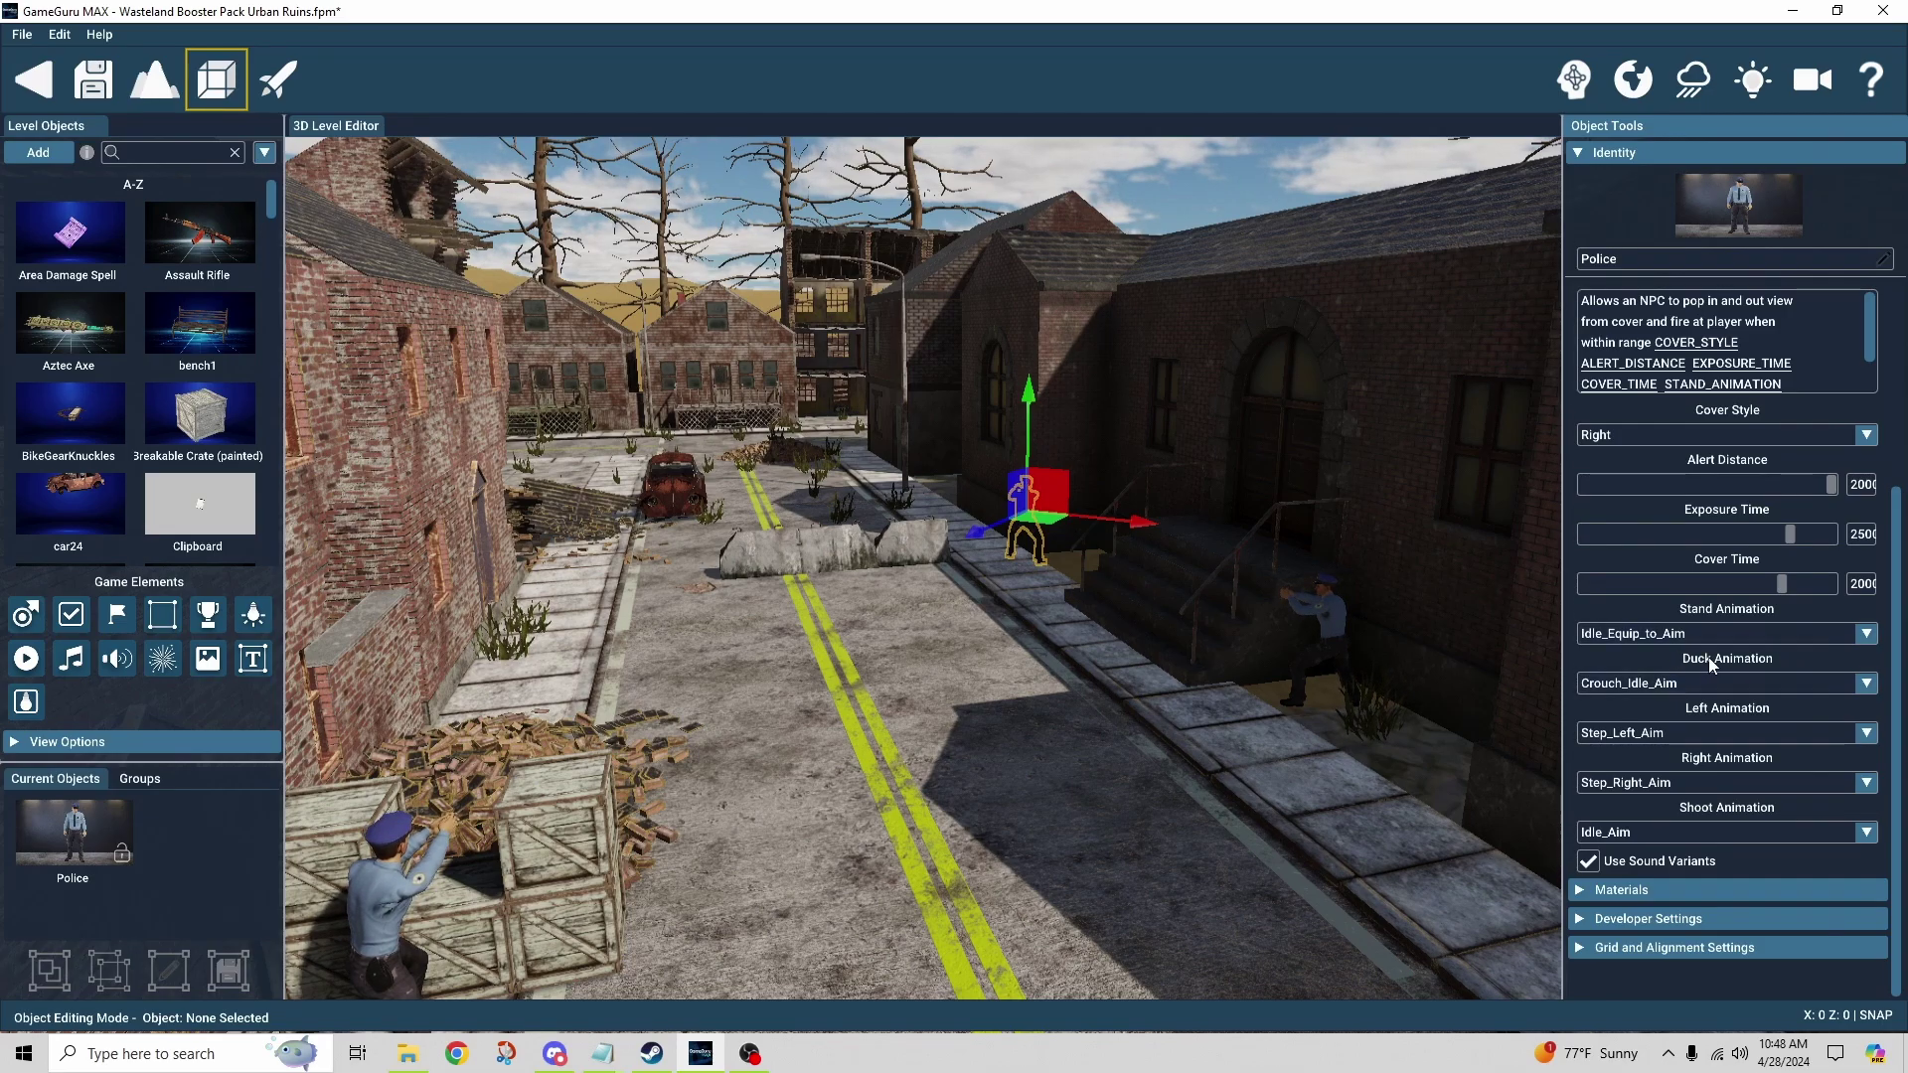
{"action": "left_click", "coordinate": [1658, 637]}
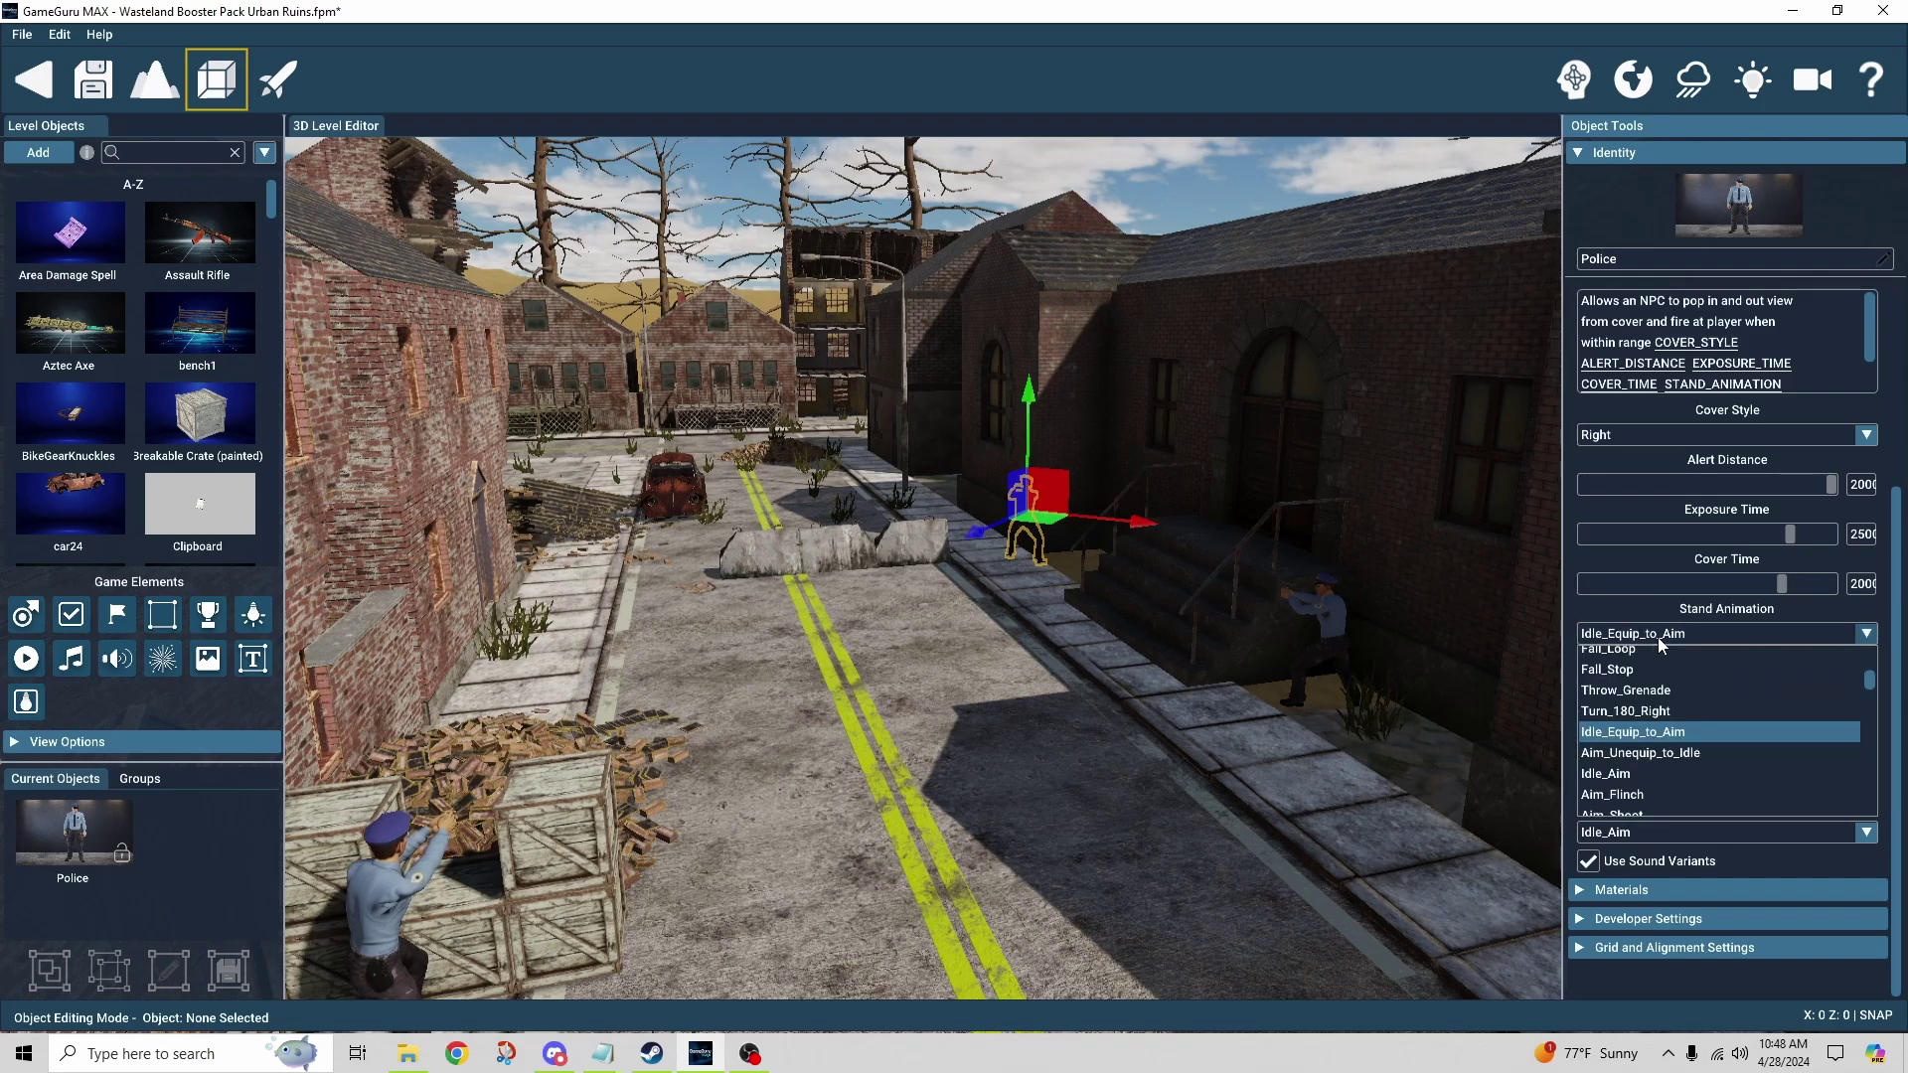
{"action": "left_click", "coordinate": [1657, 607]}
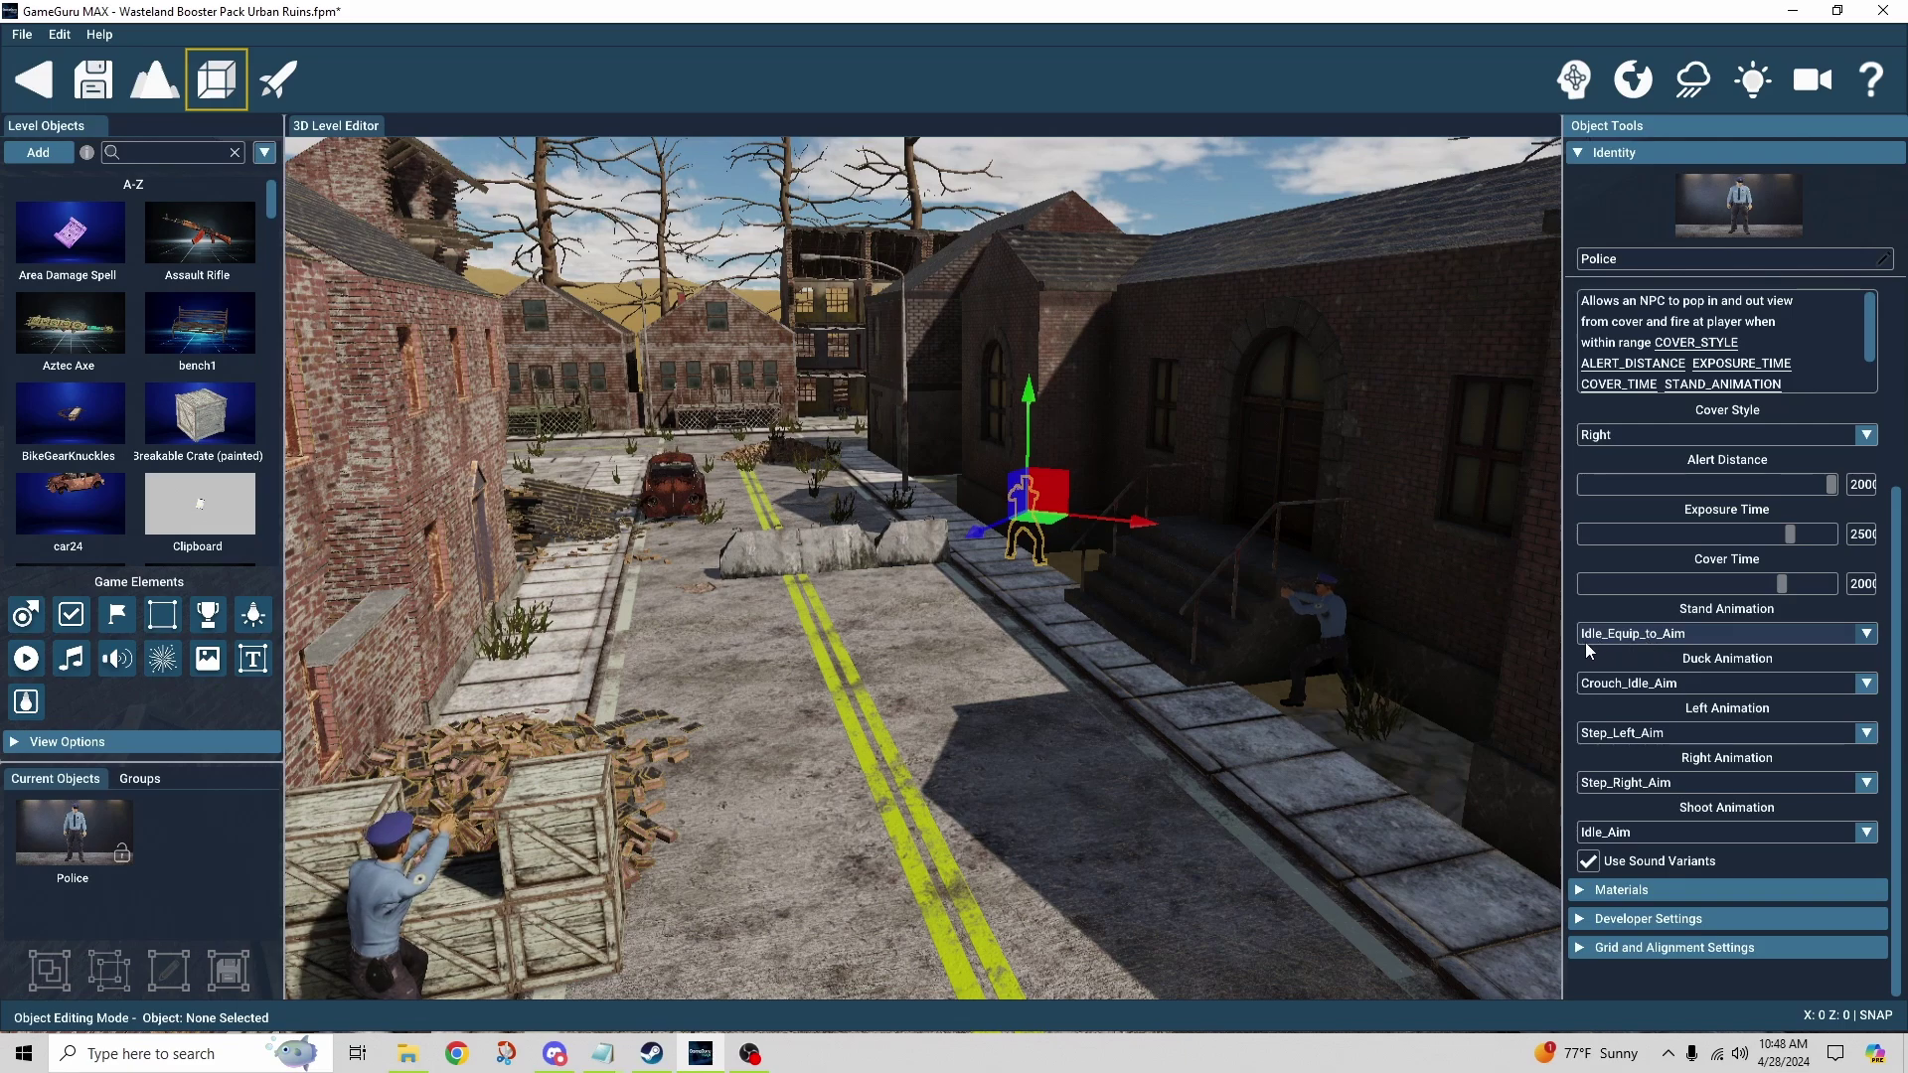
{"action": "left_click", "coordinate": [1675, 636]}
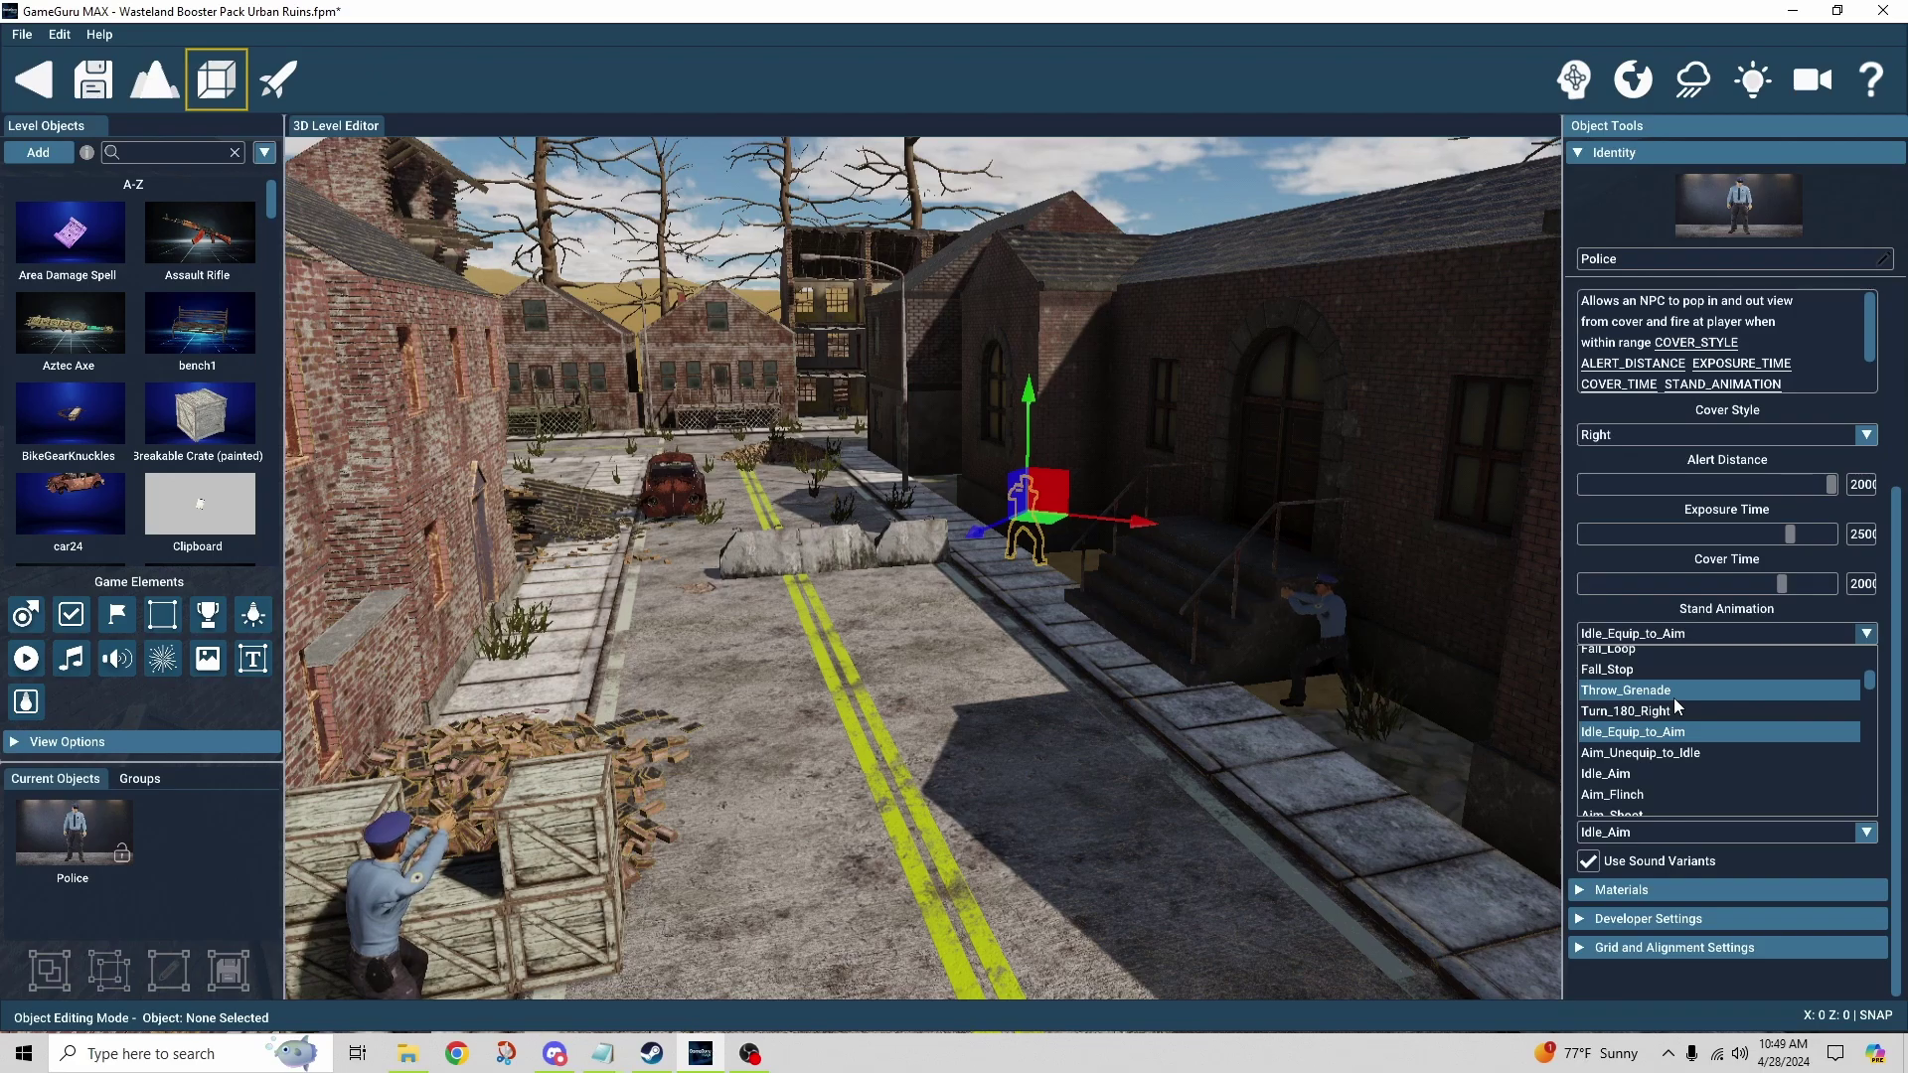
{"action": "left_click", "coordinate": [1630, 614]}
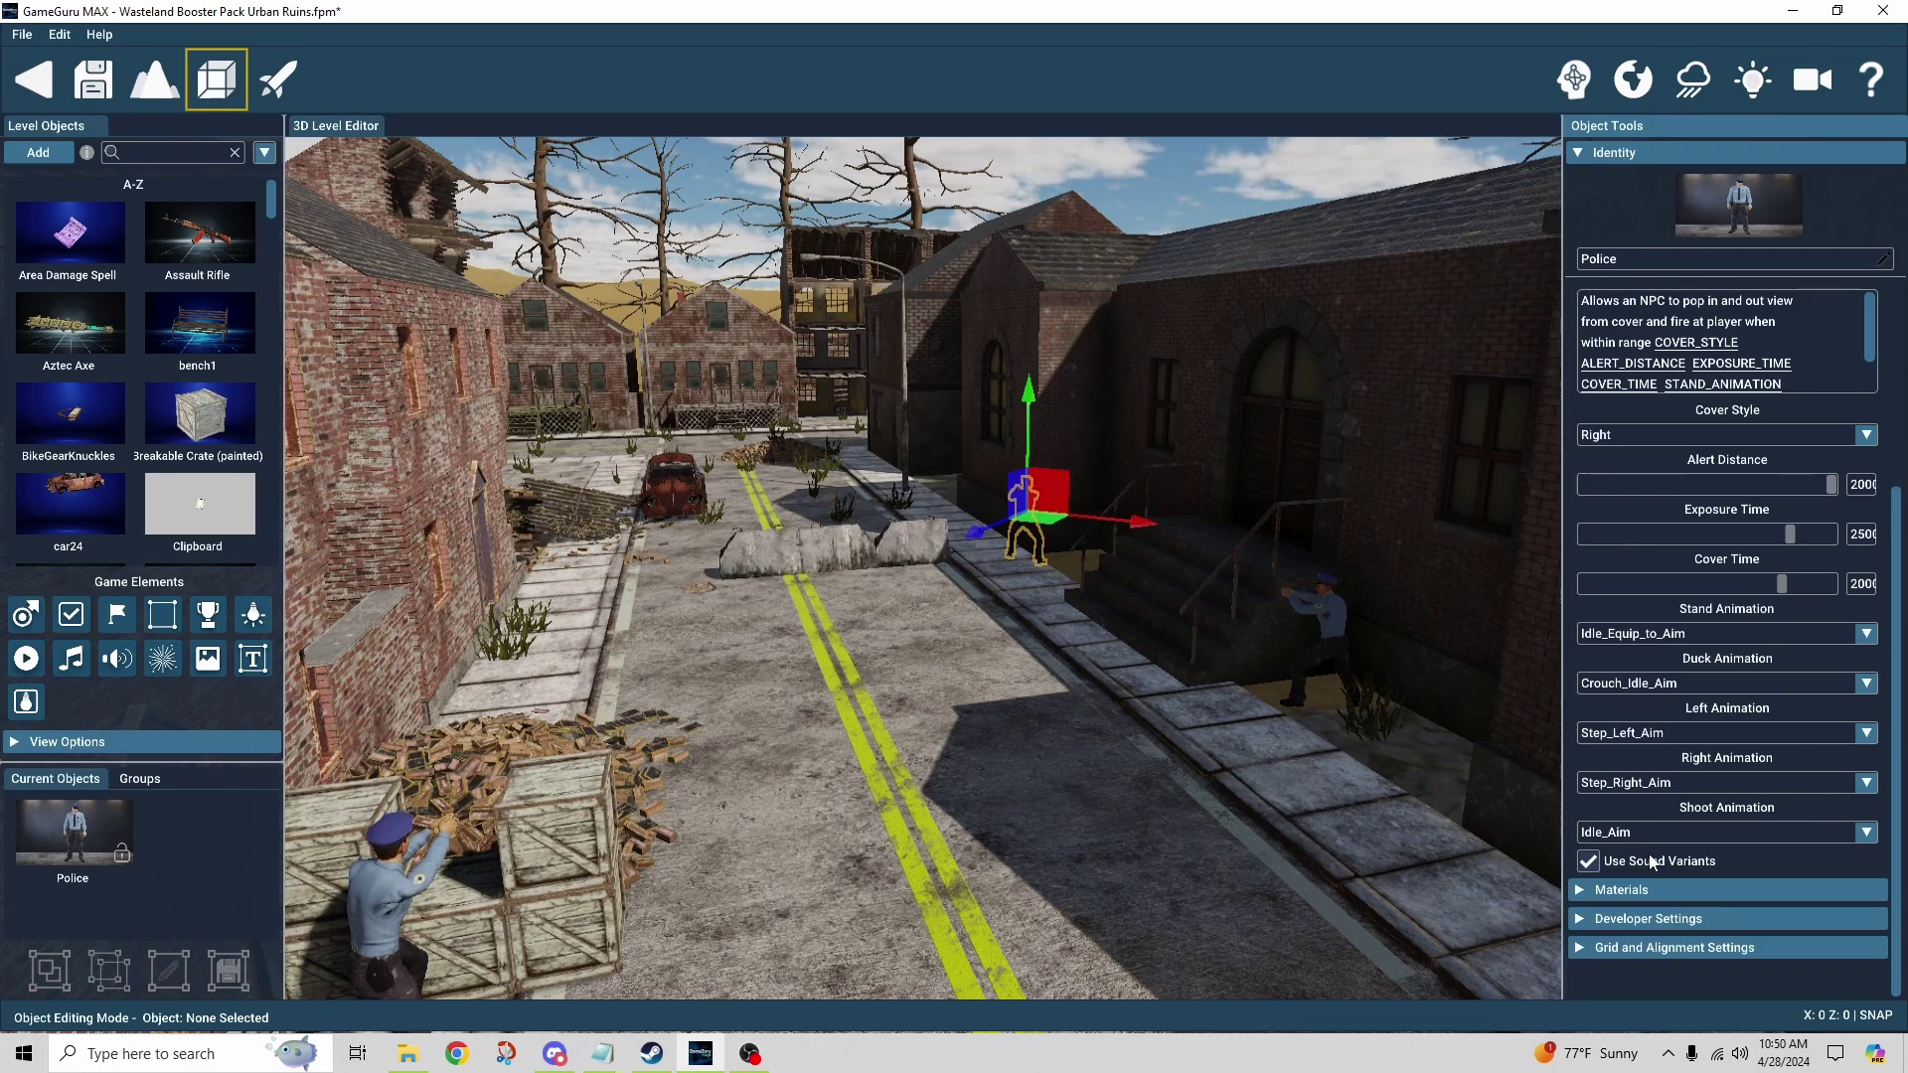
{"action": "scroll", "coordinate": [1728, 705], "scroll_direction": "up", "scroll_amount": 3}
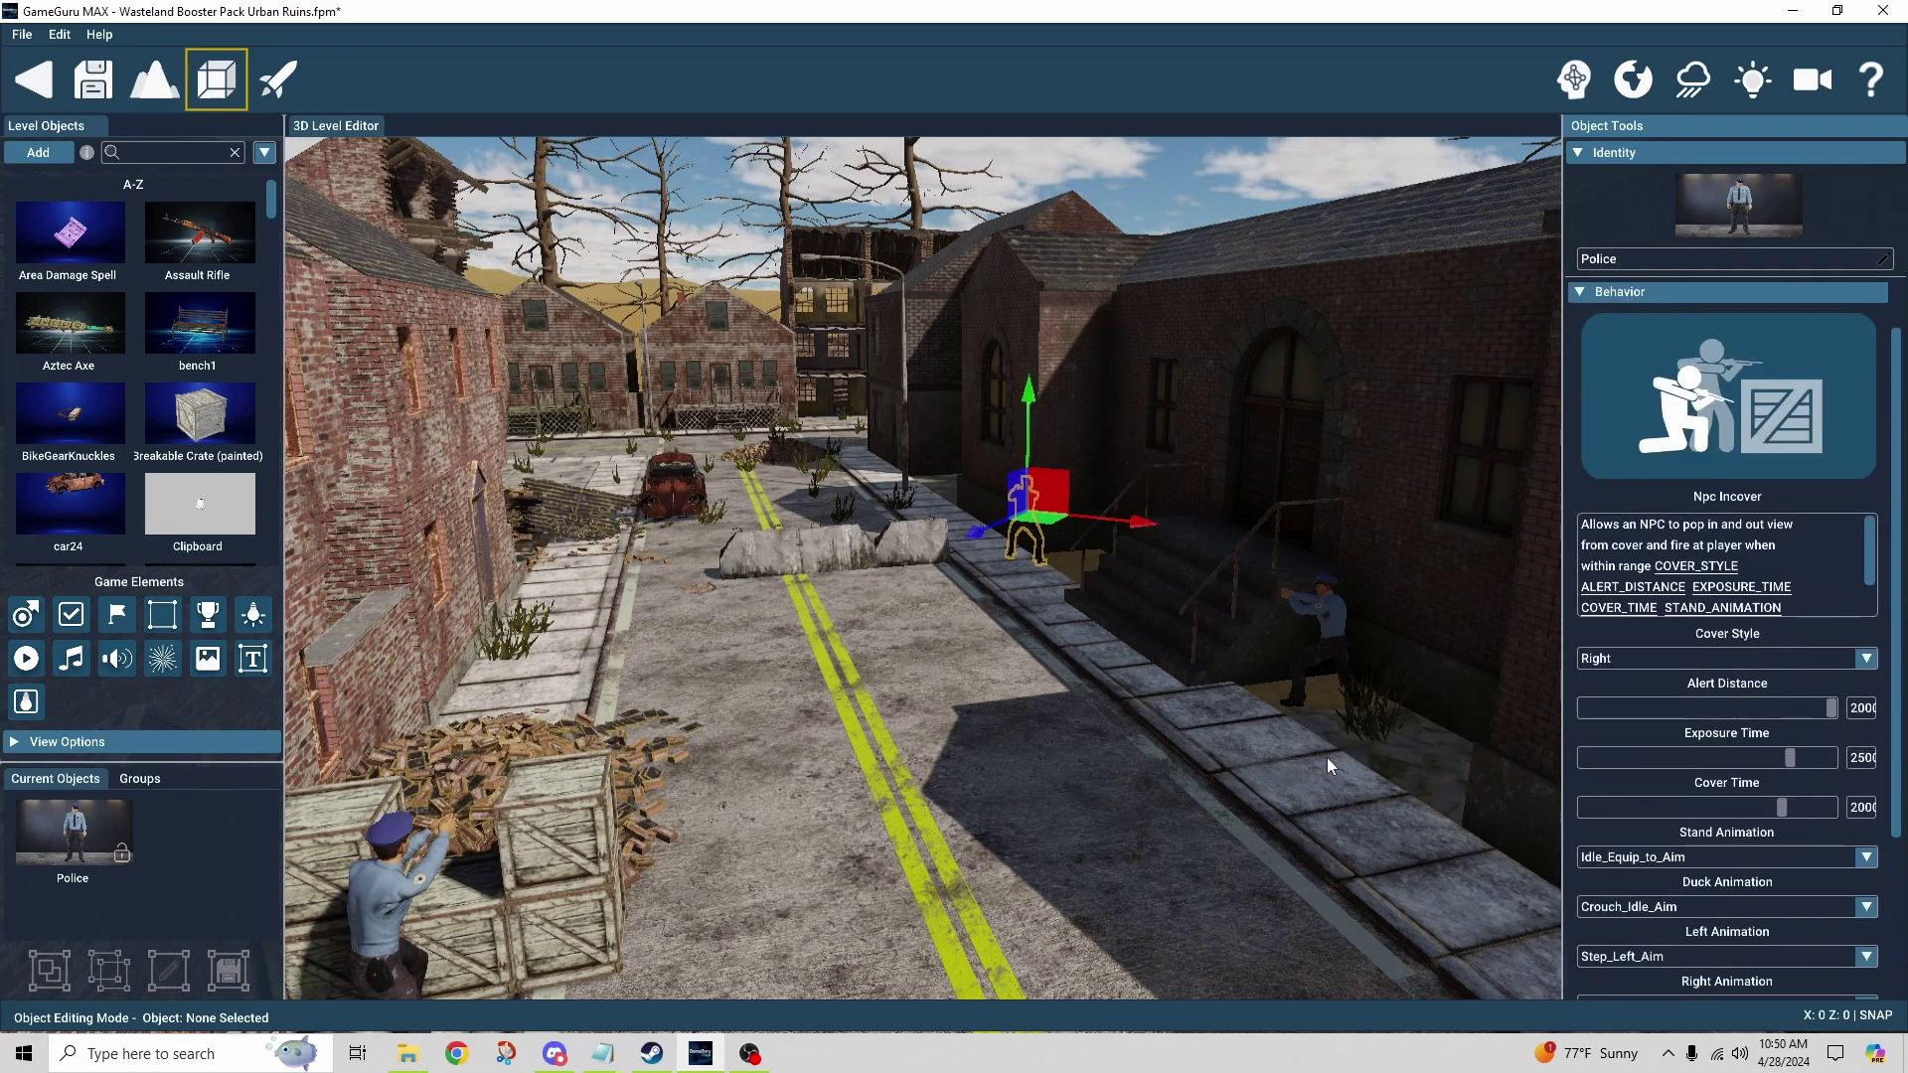